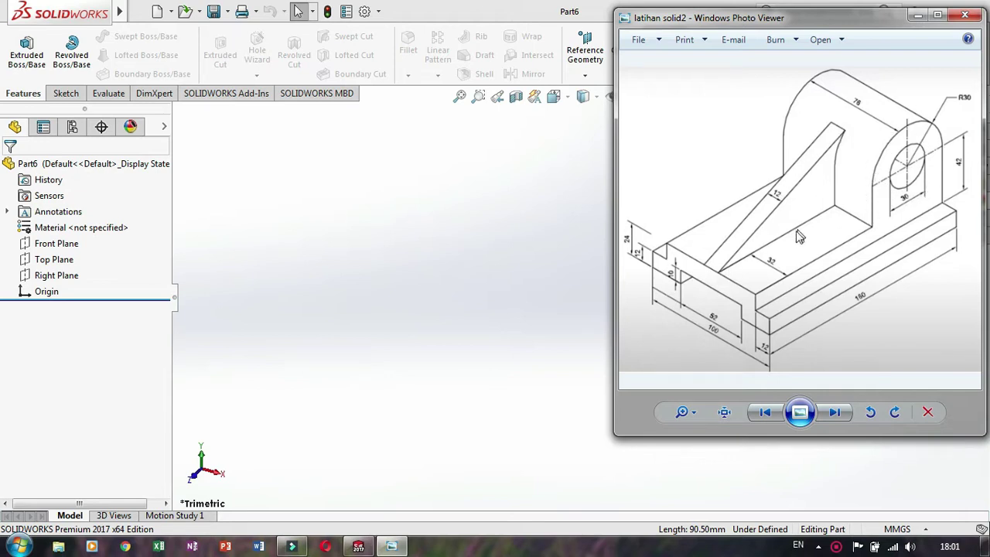
Step: Turn the Front Plane to face the screen and bring up the sketch rectangle types
{"action": "left_click", "coordinate": [59, 245]}
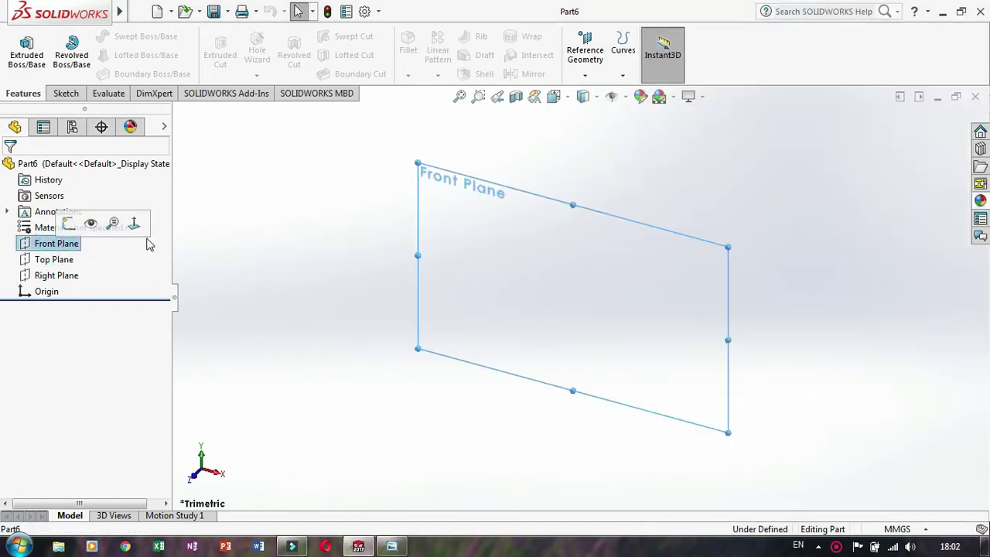
{"action": "left_click", "coordinate": [134, 224]}
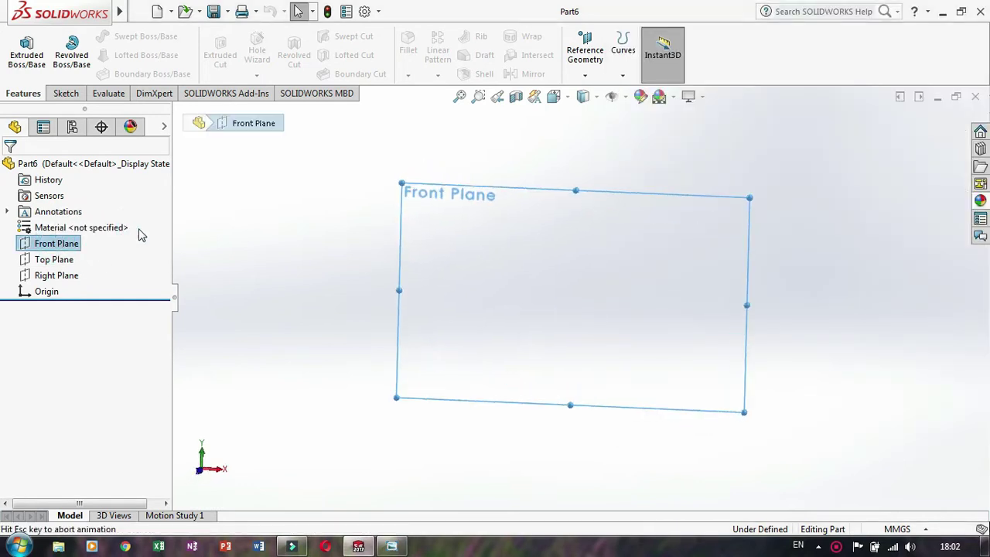
{"action": "left_click", "coordinate": [67, 93]}
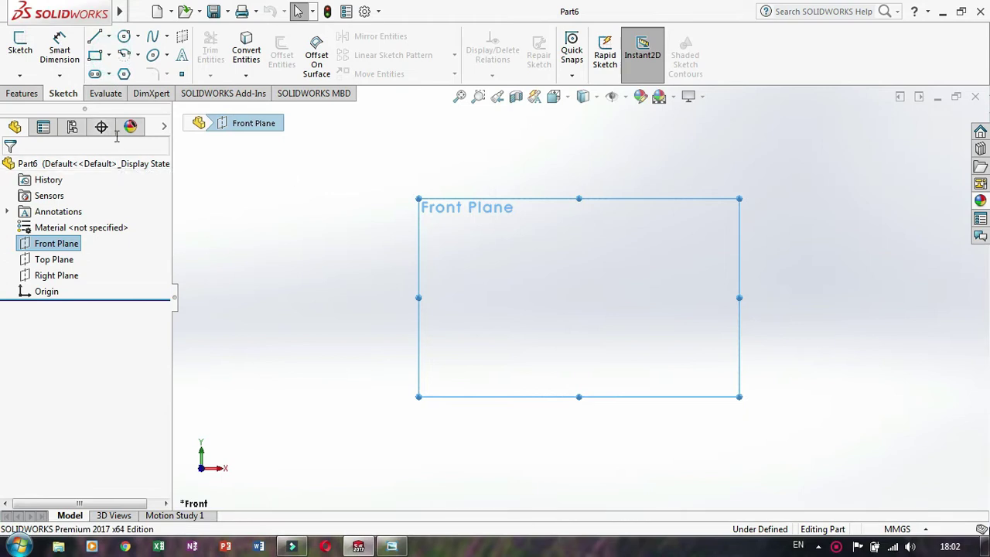
{"action": "left_click", "coordinate": [109, 57]}
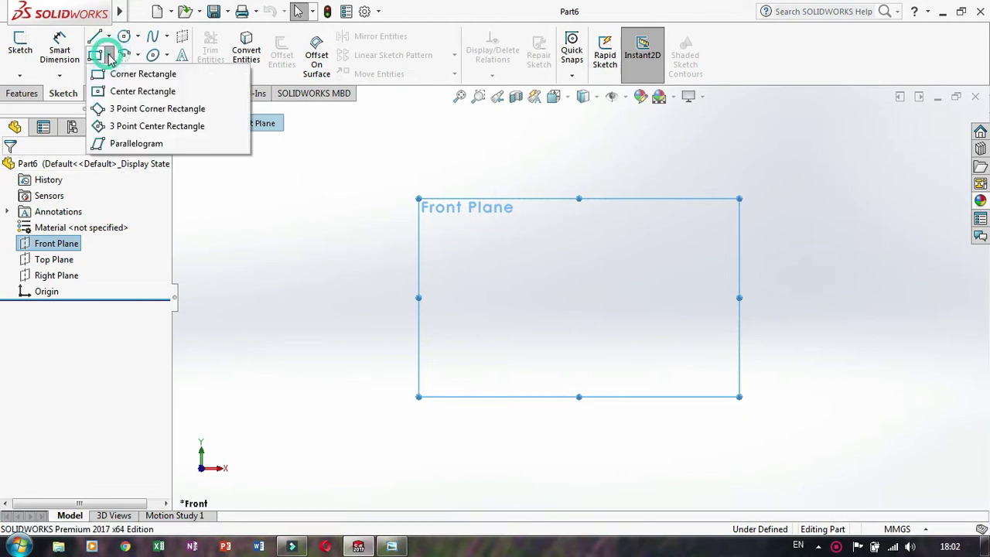
Step: Draw a wide center rectangle on the origin and a smaller one centred on its bottom midpoint
{"action": "left_click", "coordinate": [142, 91]}
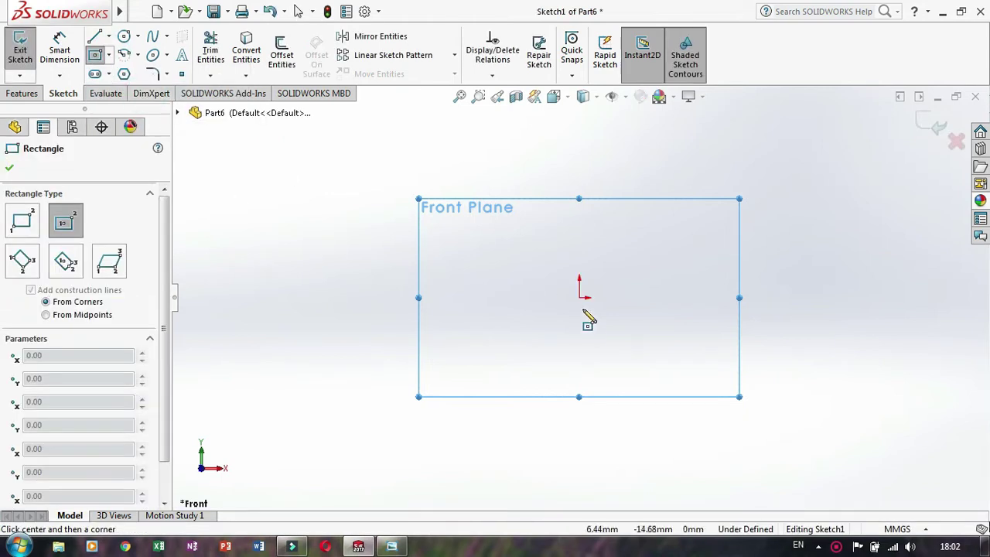
{"action": "left_click", "coordinate": [579, 297]}
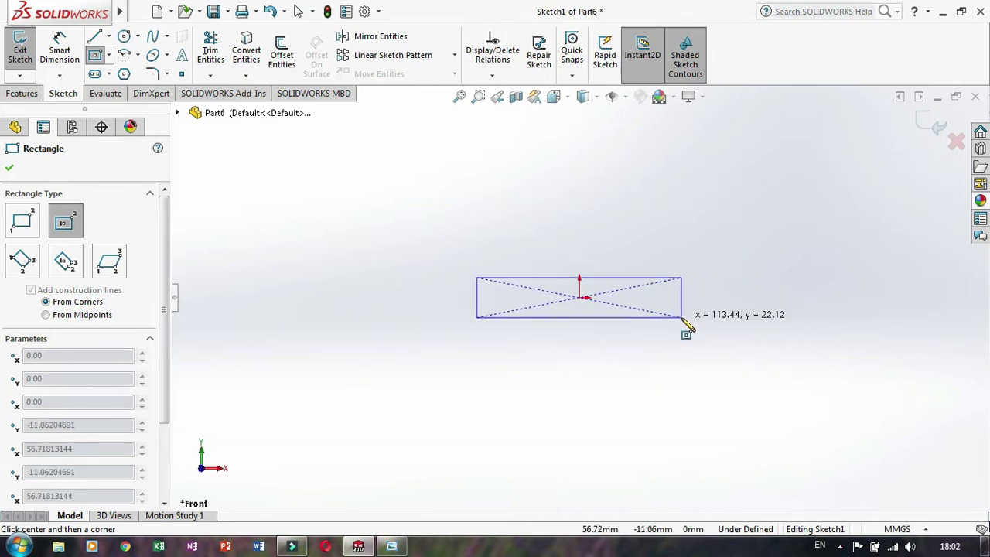
{"action": "left_click", "coordinate": [682, 316]}
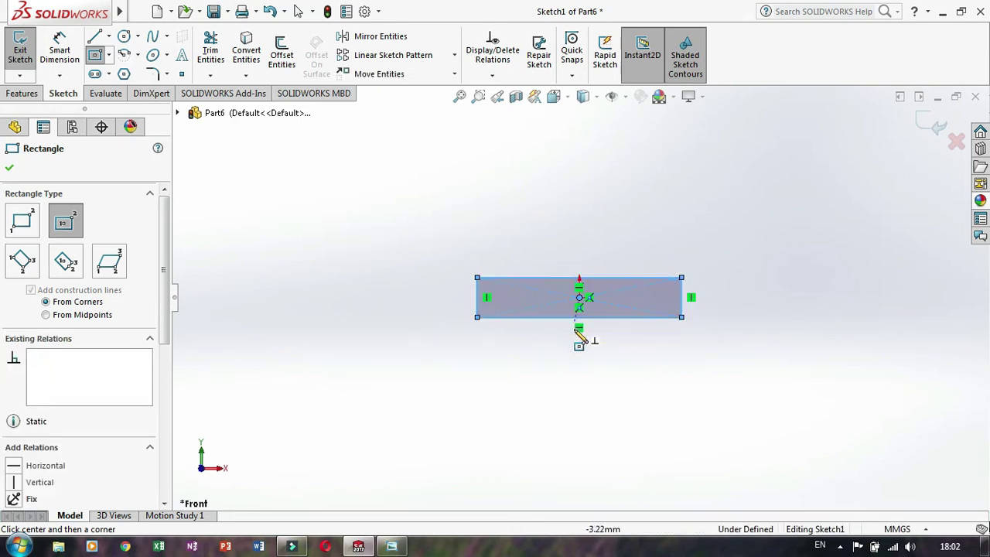
{"action": "left_click", "coordinate": [579, 316]}
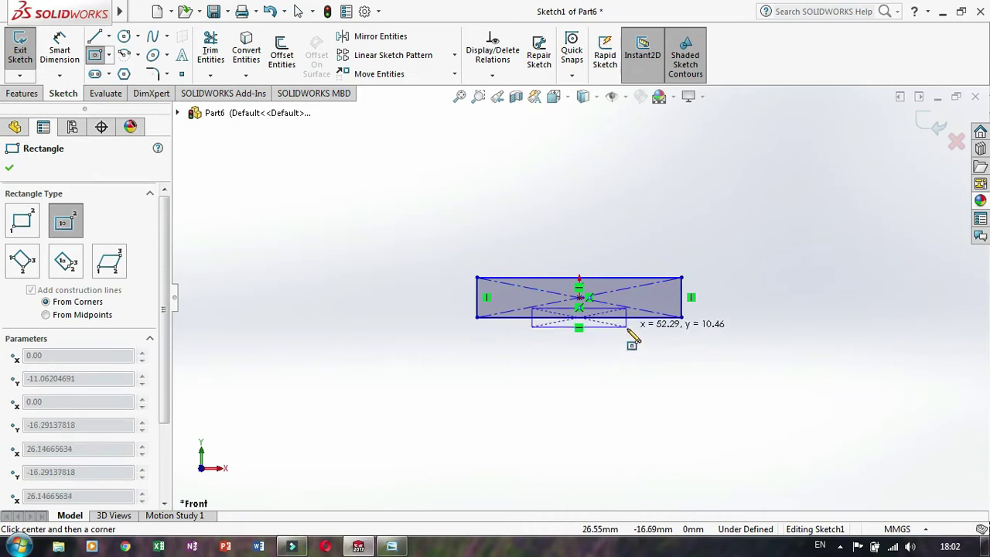
{"action": "left_click", "coordinate": [628, 331]}
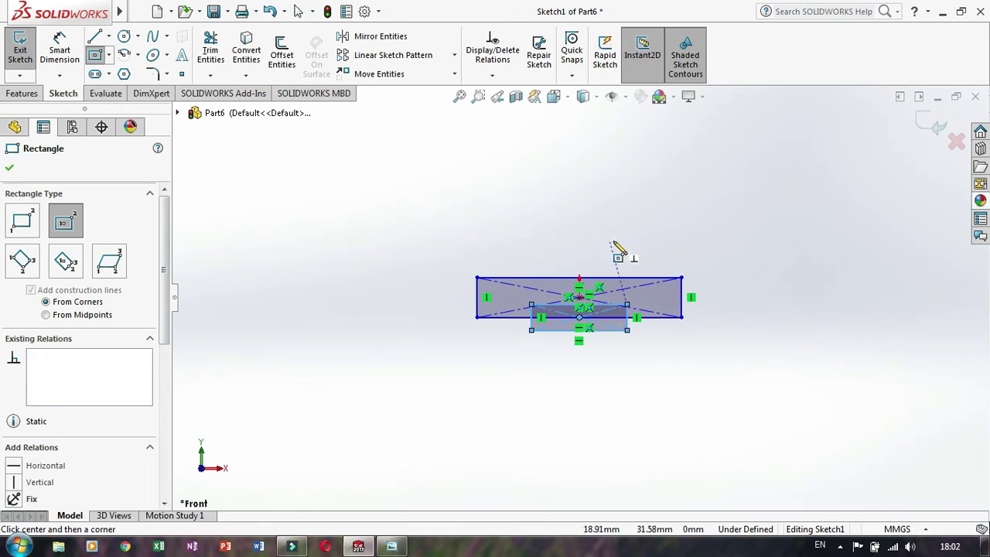
{"action": "middle_click_drag", "start_coordinate": [615, 257], "coordinate": [610, 177], "text": "shift"}
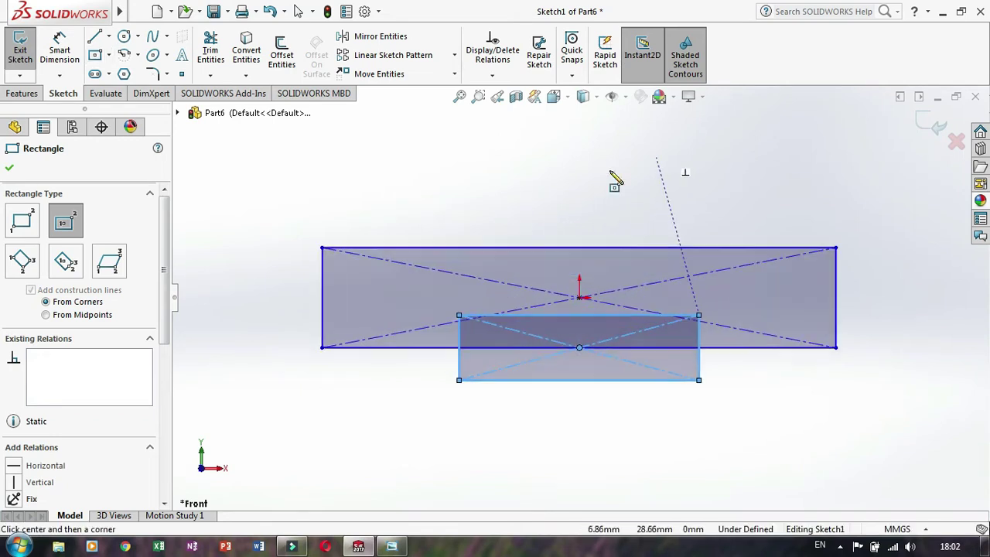
{"action": "left_click", "coordinate": [60, 48]}
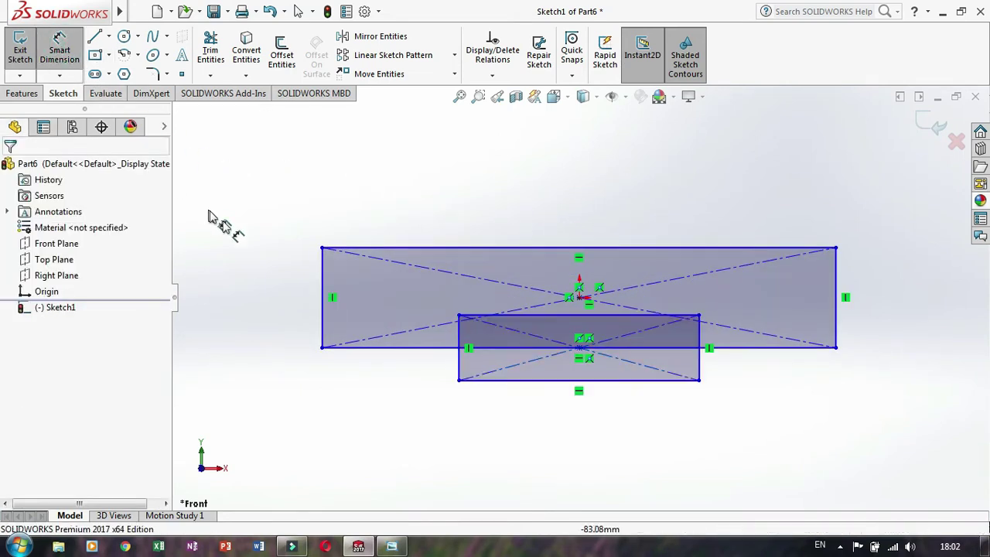
Step: Dimension the small rectangle to 20 mm tall and 52 mm wide
{"action": "left_click", "coordinate": [457, 361]}
{"action": "left_click", "coordinate": [427, 368]}
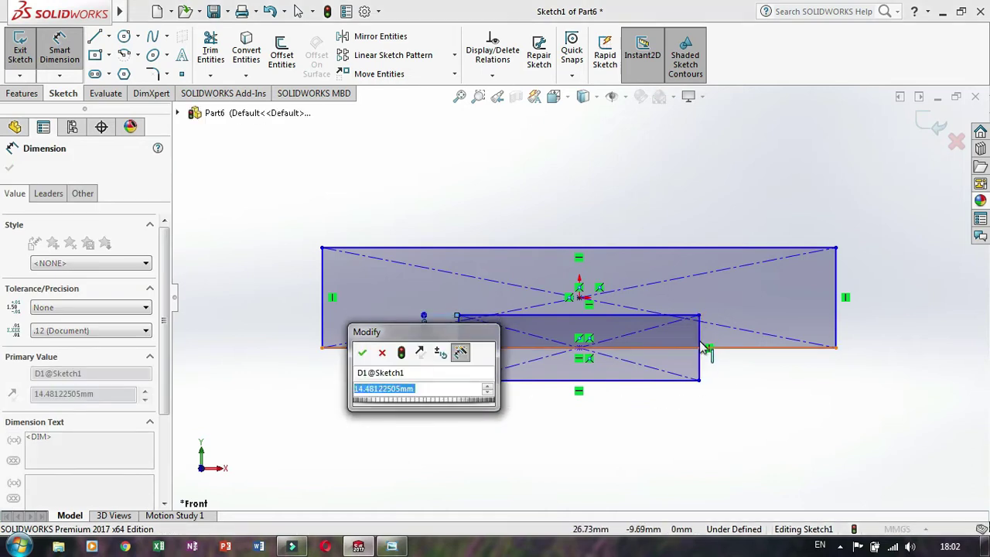
{"action": "type", "text": "20"}
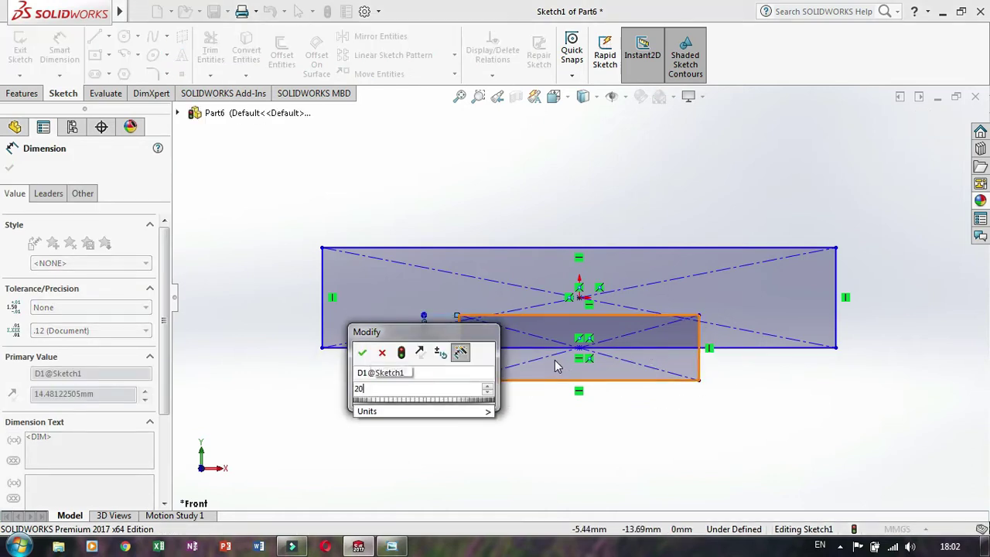
{"action": "key", "text": "Return"}
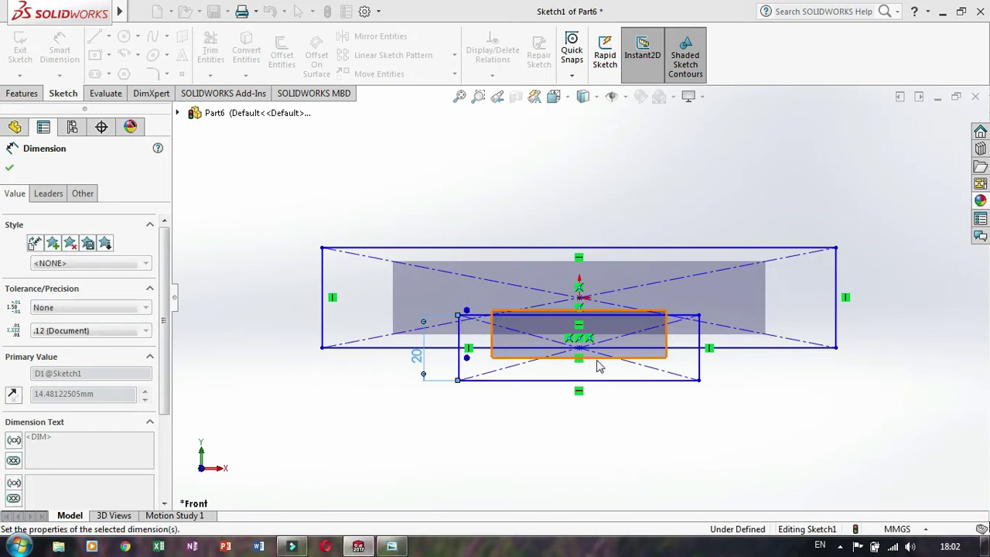
{"action": "left_click", "coordinate": [617, 390]}
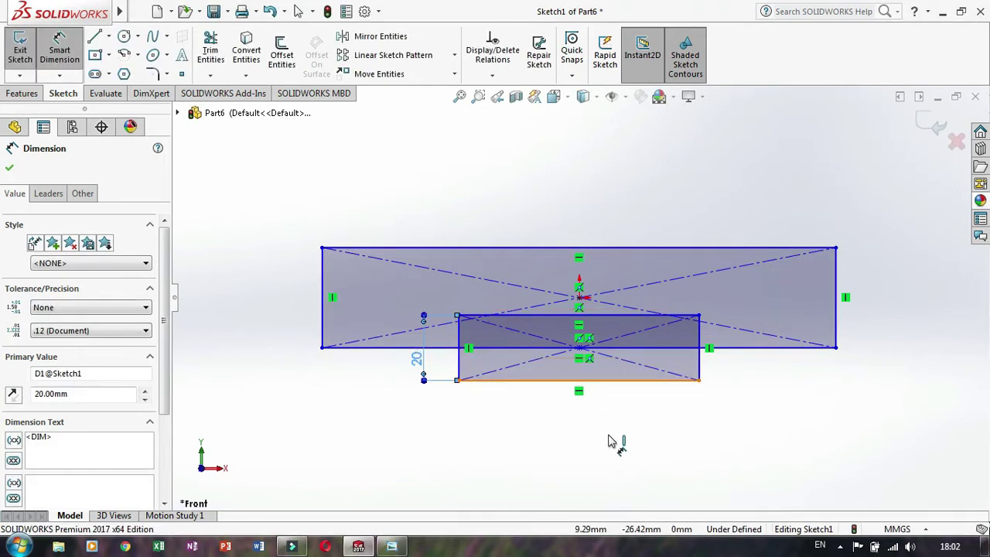
{"action": "left_click", "coordinate": [580, 448]}
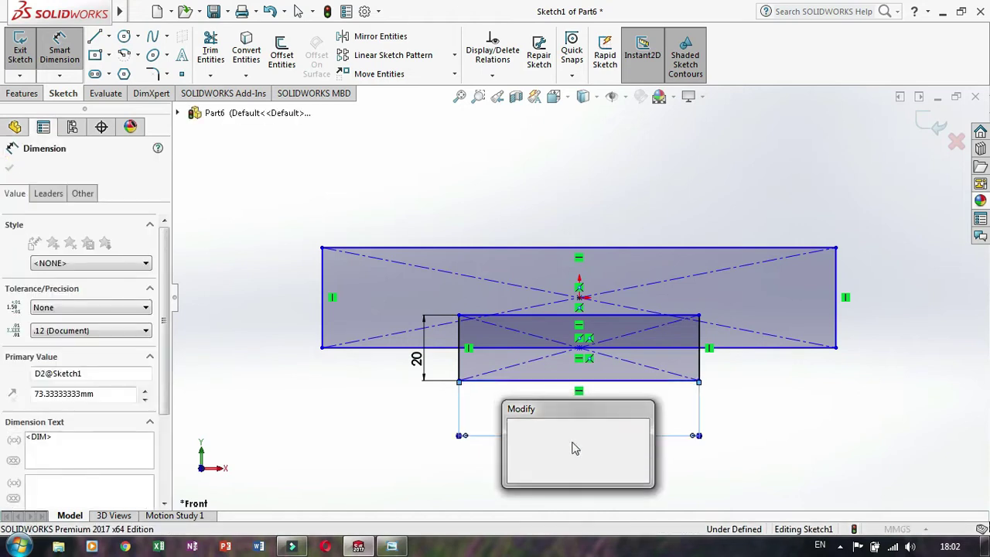
{"action": "type", "text": "52"}
{"action": "key", "text": "Return"}
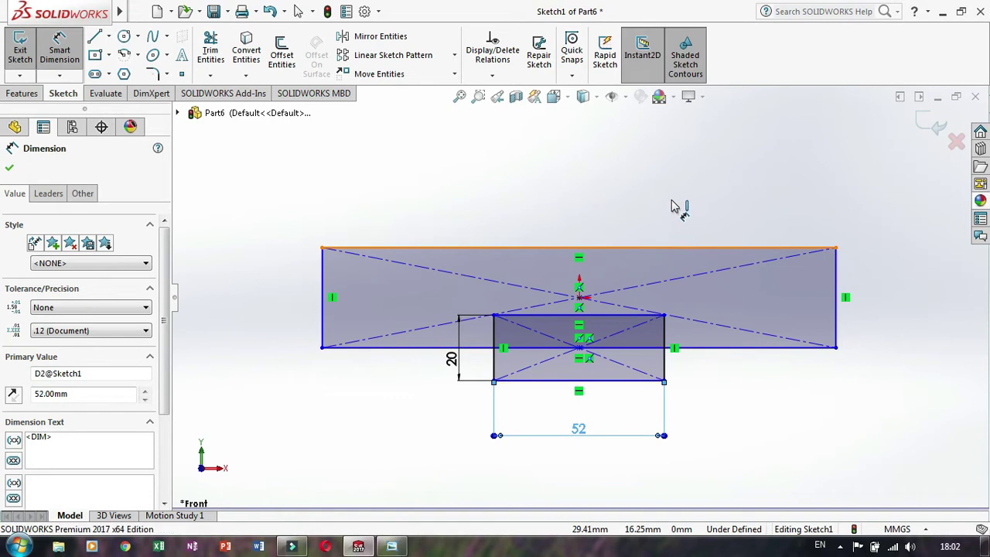
Step: Dimension the wide rectangle to 100 mm wide and 24 mm tall
{"action": "left_click", "coordinate": [671, 248]}
{"action": "left_click", "coordinate": [569, 202]}
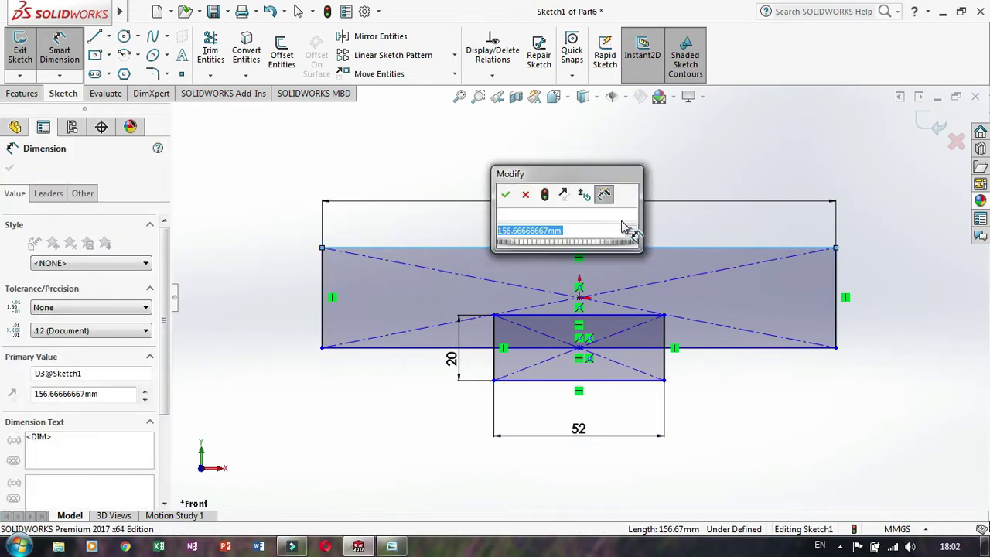
{"action": "type", "text": "100"}
{"action": "key", "text": "Return"}
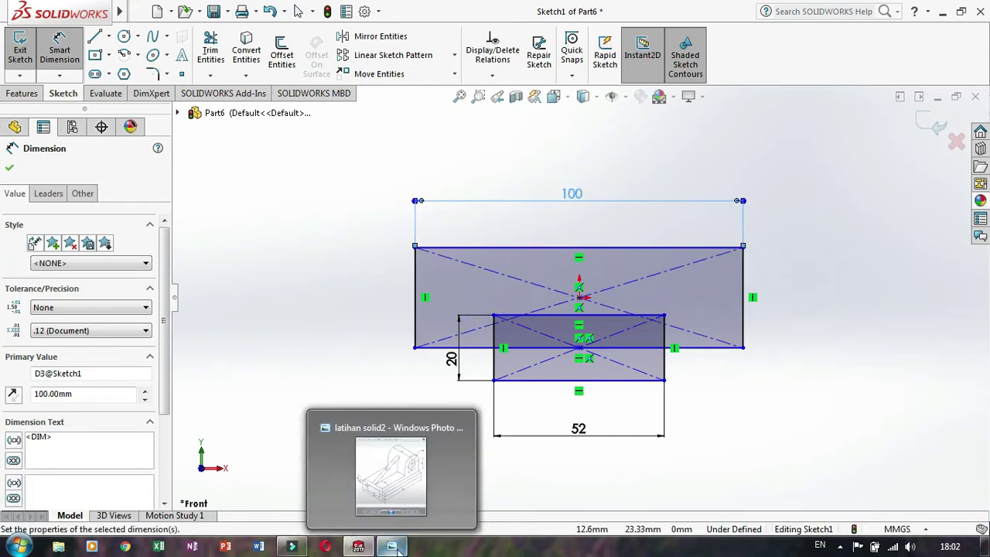
{"action": "left_click", "coordinate": [391, 546]}
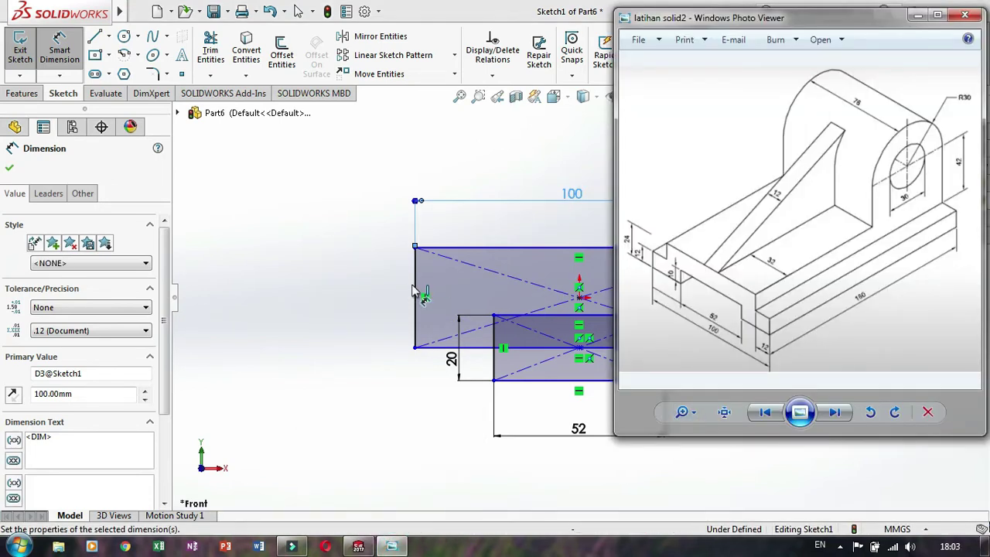
{"action": "left_click", "coordinate": [415, 290]}
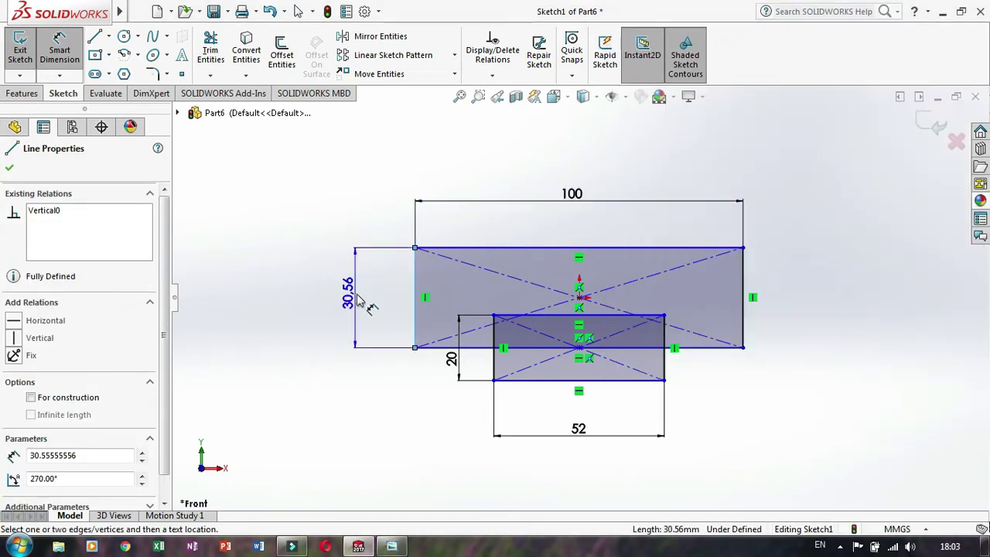
{"action": "left_click", "coordinate": [356, 300]}
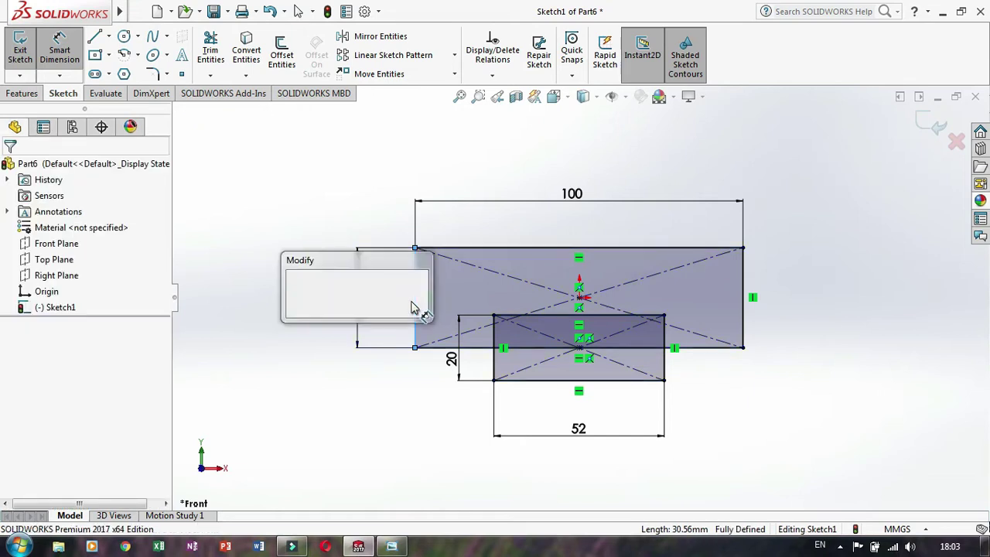
{"action": "key", "text": "Return"}
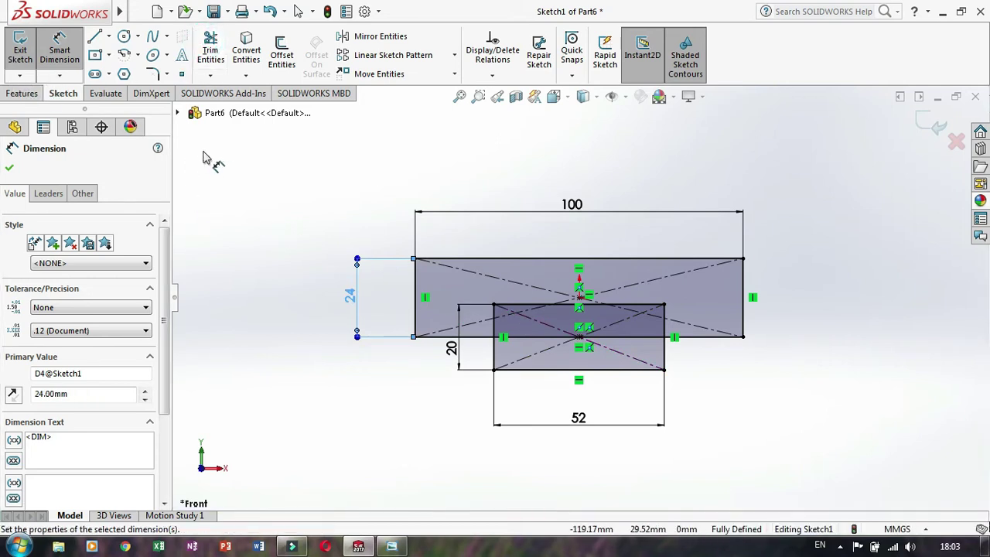
{"action": "left_click", "coordinate": [211, 48]}
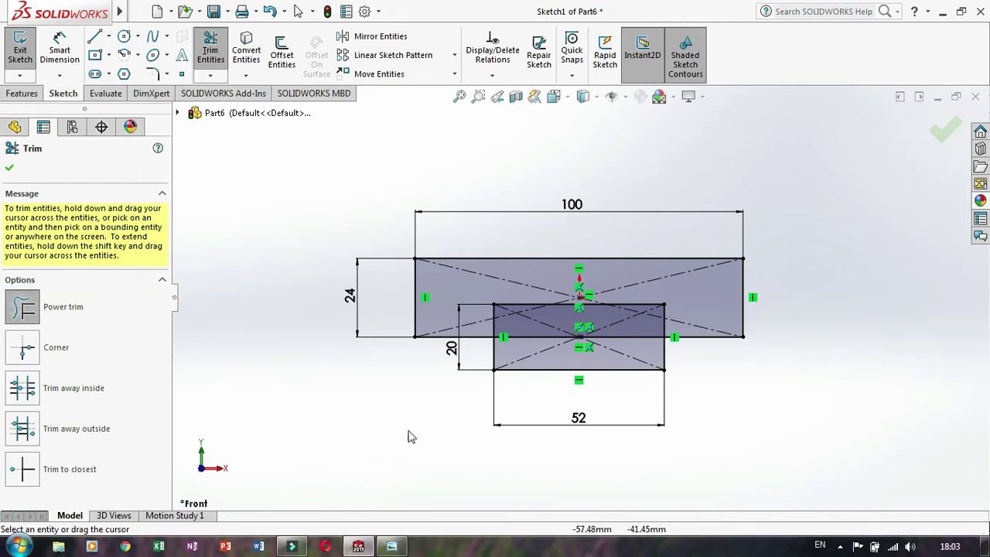
Step: Power-trim the overlapping lines to leave the base outline with a central bottom notch
{"action": "mouse_move", "coordinate": [464, 368]}
{"action": "left_mouse_down"}
{"action": "mouse_move", "coordinate": [523, 359]}
{"action": "mouse_move", "coordinate": [617, 368]}
{"action": "left_mouse_up"}
{"action": "left_click_drag", "start_coordinate": [631, 415], "coordinate": [608, 334]}
{"action": "mouse_move", "coordinate": [539, 363]}
{"action": "left_mouse_down"}
{"action": "mouse_move", "coordinate": [531, 336]}
{"action": "mouse_move", "coordinate": [531, 405]}
{"action": "left_mouse_up"}
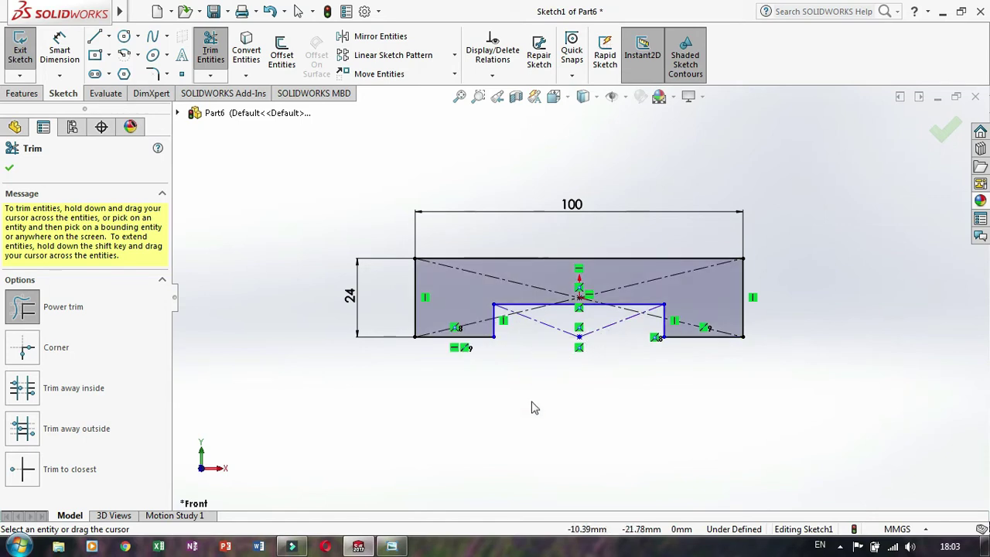
Step: Draw small corner rectangles at the profile's top-left and top-right corners
{"action": "left_click", "coordinate": [109, 55]}
{"action": "left_click", "coordinate": [127, 73]}
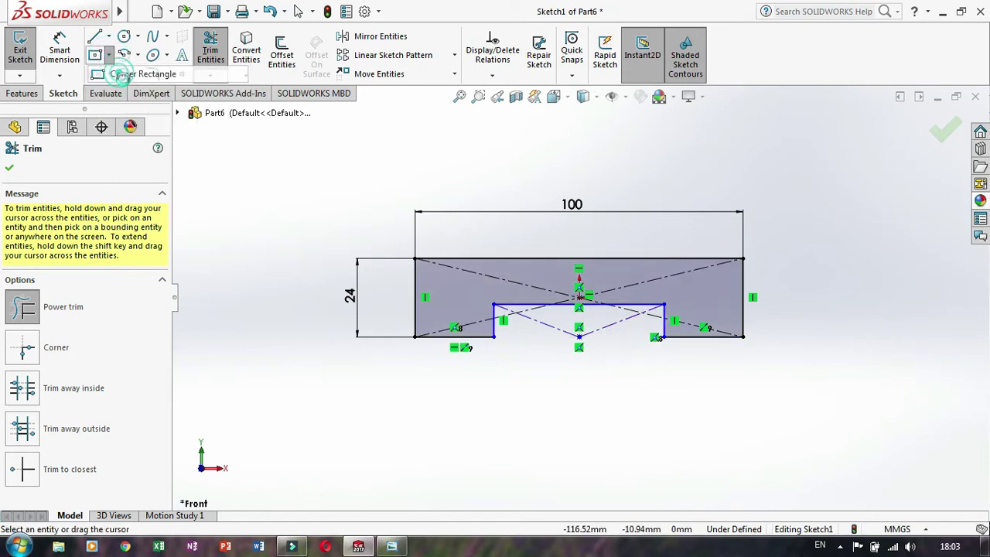
{"action": "left_click", "coordinate": [415, 258]}
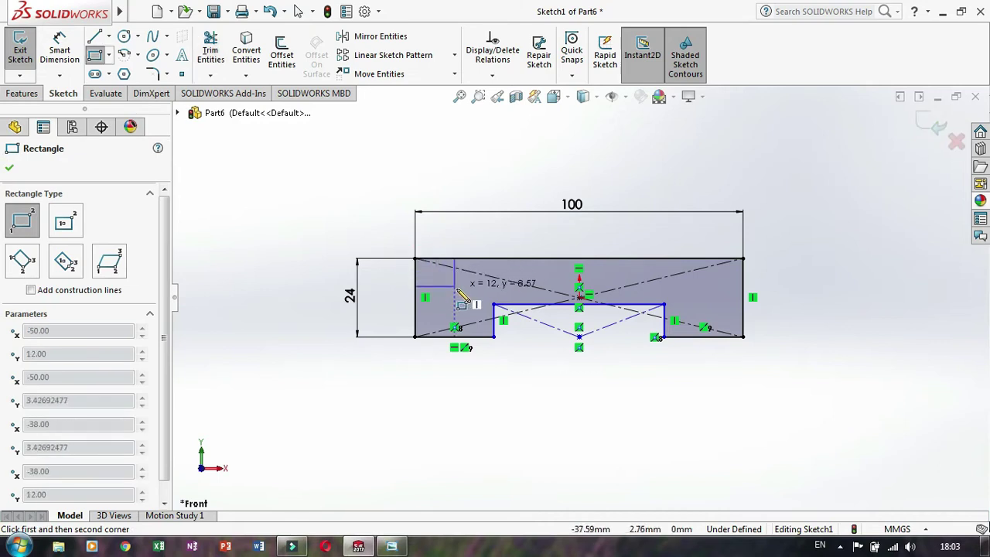
{"action": "left_click", "coordinate": [454, 283]}
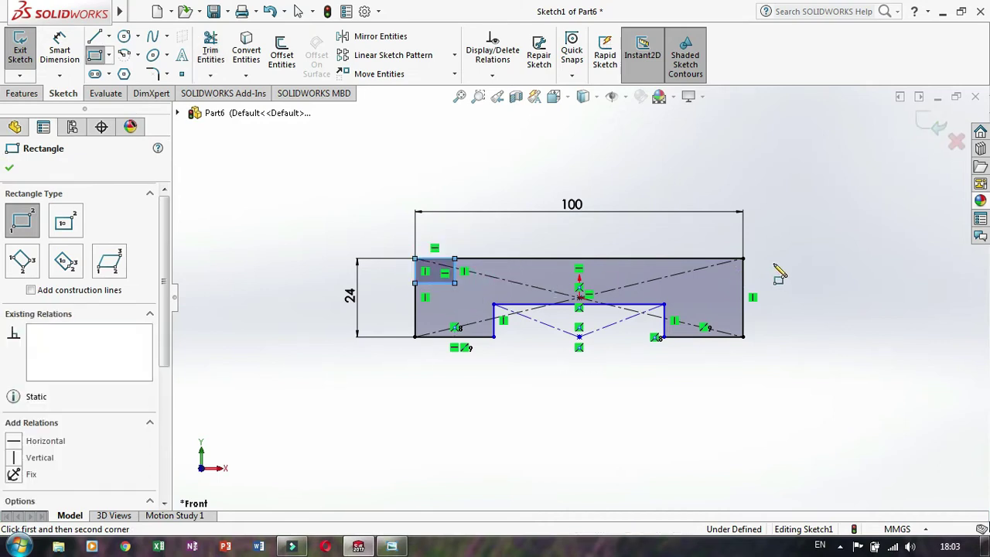
{"action": "left_click", "coordinate": [742, 259]}
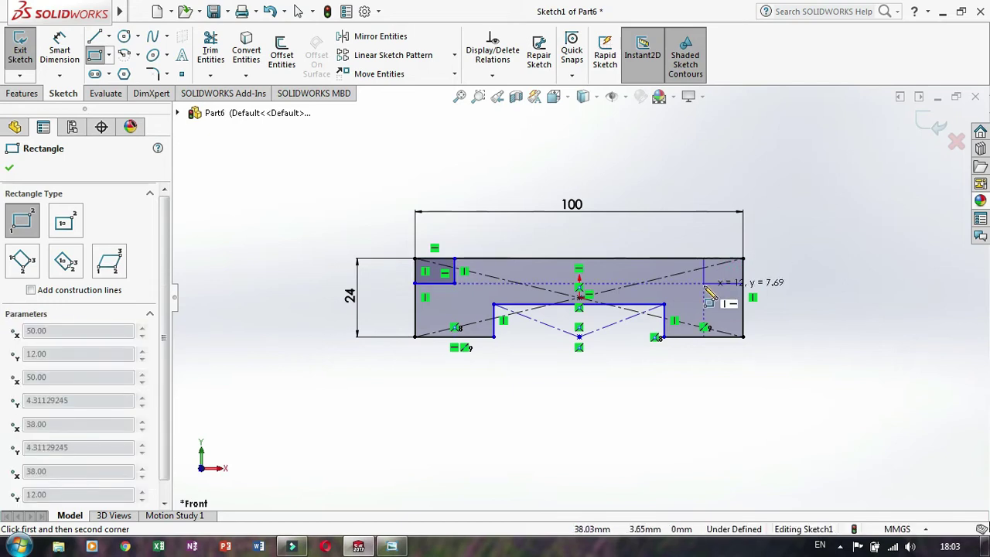
{"action": "left_click", "coordinate": [702, 283]}
{"action": "mouse_move", "coordinate": [391, 546]}
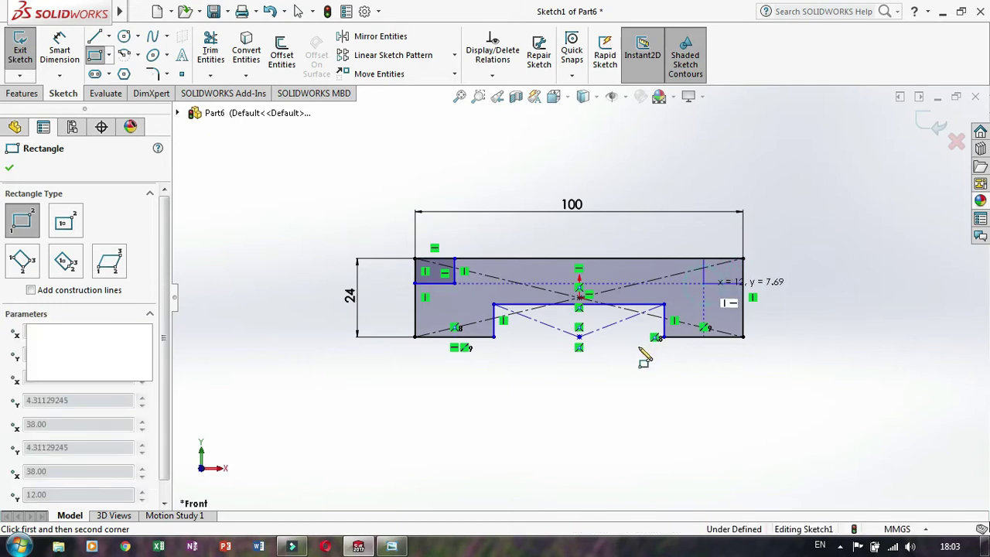
{"action": "left_click", "coordinate": [404, 532]}
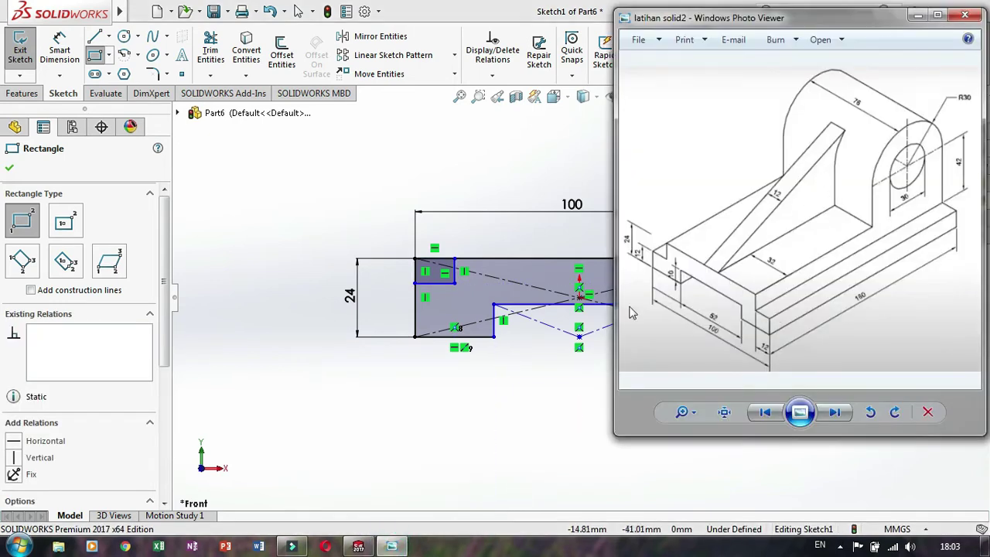
{"action": "left_click", "coordinate": [61, 45]}
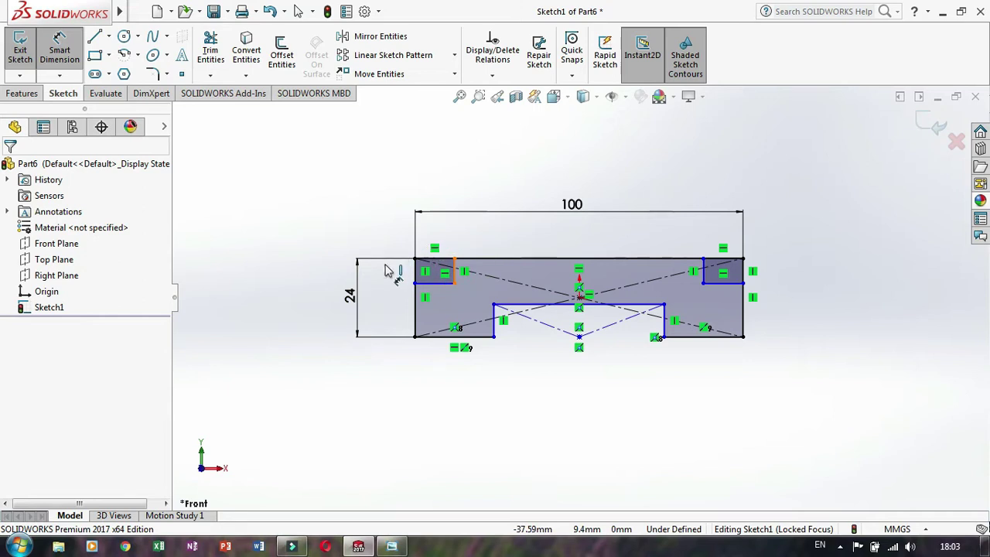
Step: Dimension the left corner rectangle to 12 mm tall and 12 mm wide
{"action": "left_click", "coordinate": [454, 271]}
{"action": "left_click", "coordinate": [379, 276]}
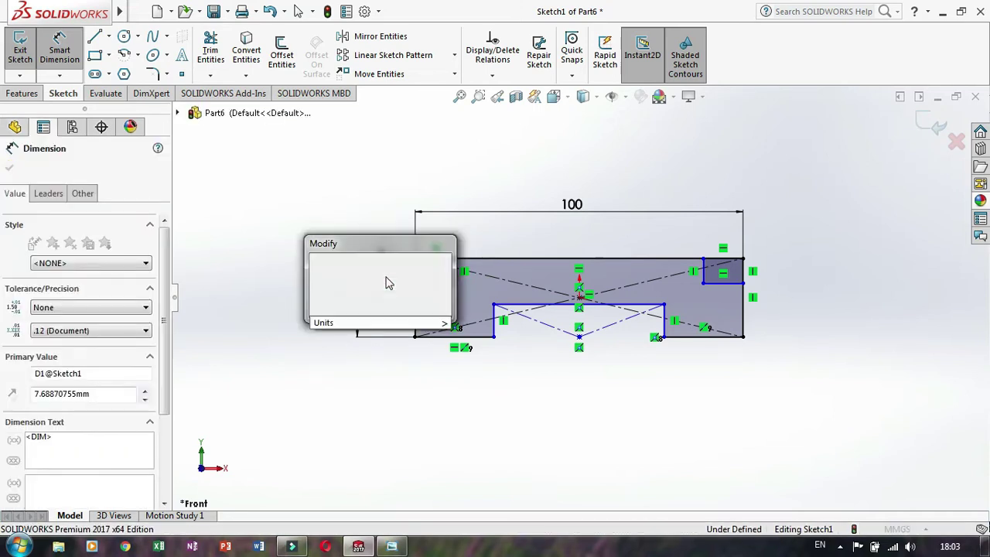
{"action": "type", "text": "12"}
{"action": "key", "text": "Return"}
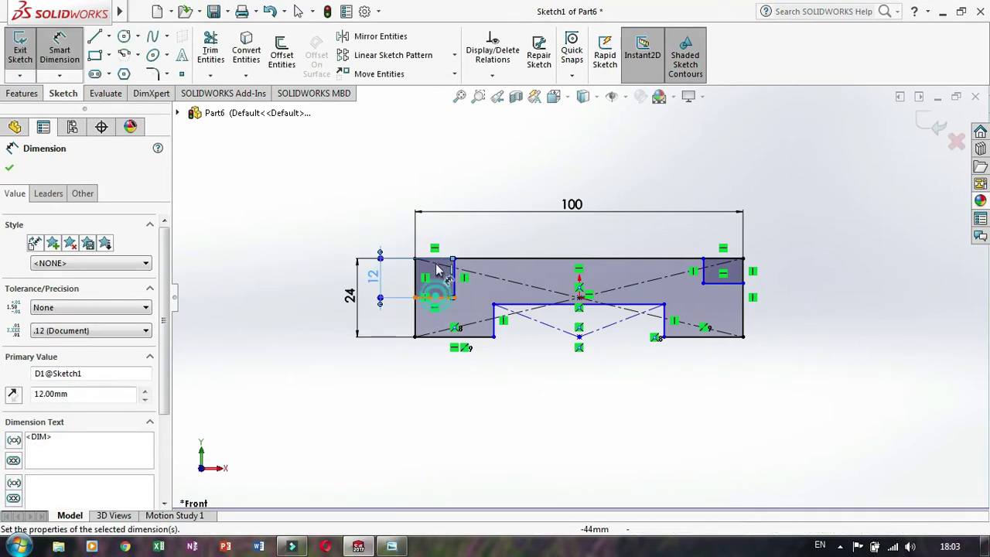
{"action": "left_click", "coordinate": [443, 236]}
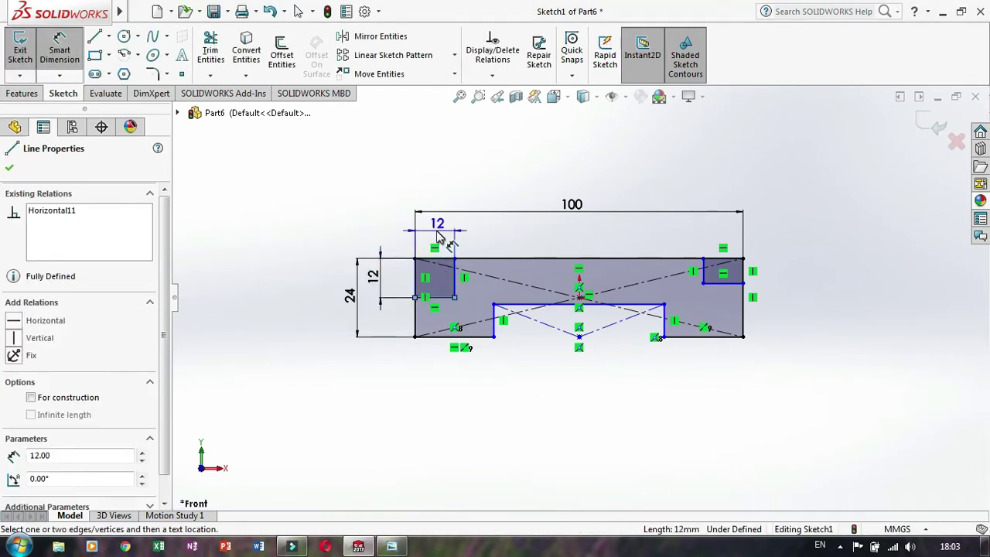
{"action": "left_click", "coordinate": [437, 232]}
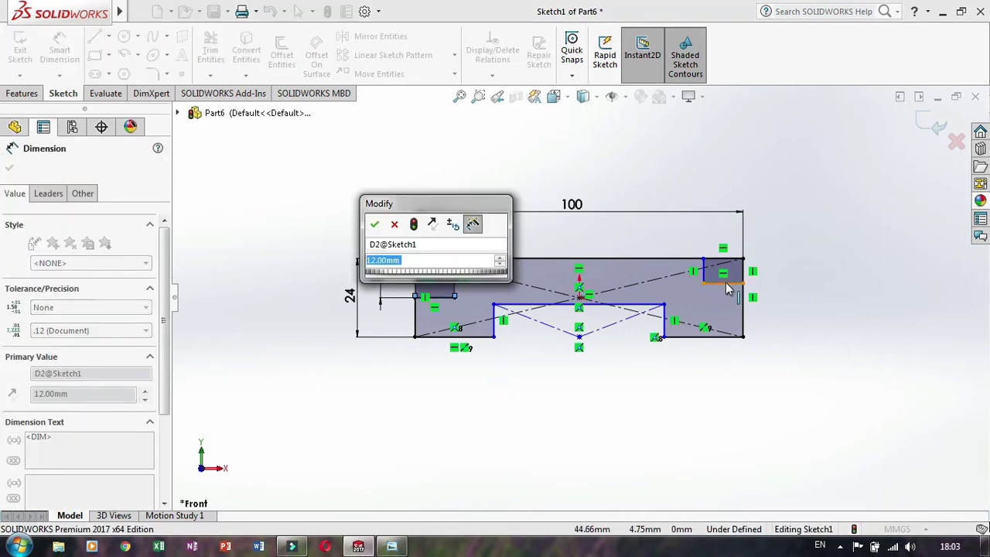
{"action": "key", "text": "Return"}
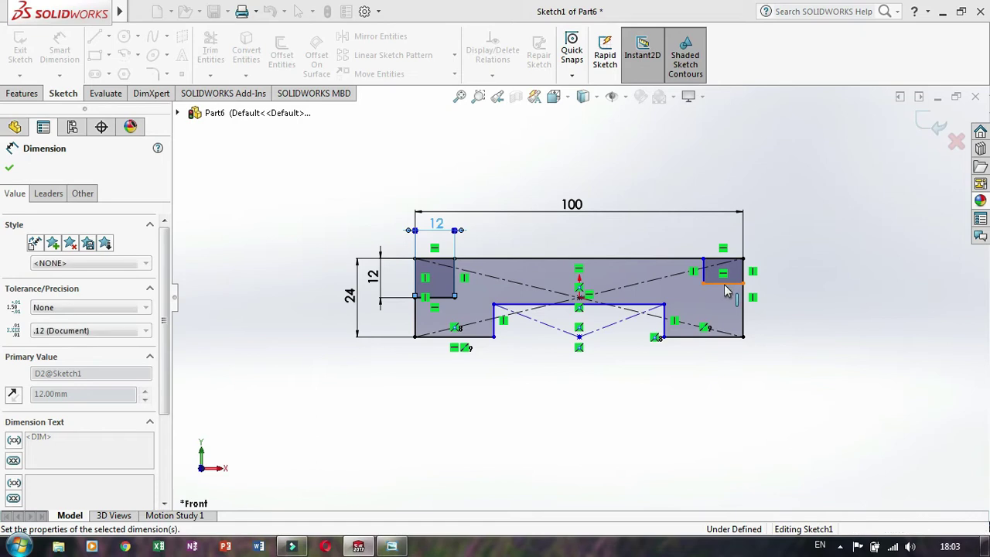
Step: Dimension the right corner rectangle to 12 mm wide and 12 mm tall
{"action": "left_click", "coordinate": [723, 236]}
{"action": "left_click", "coordinate": [725, 236]}
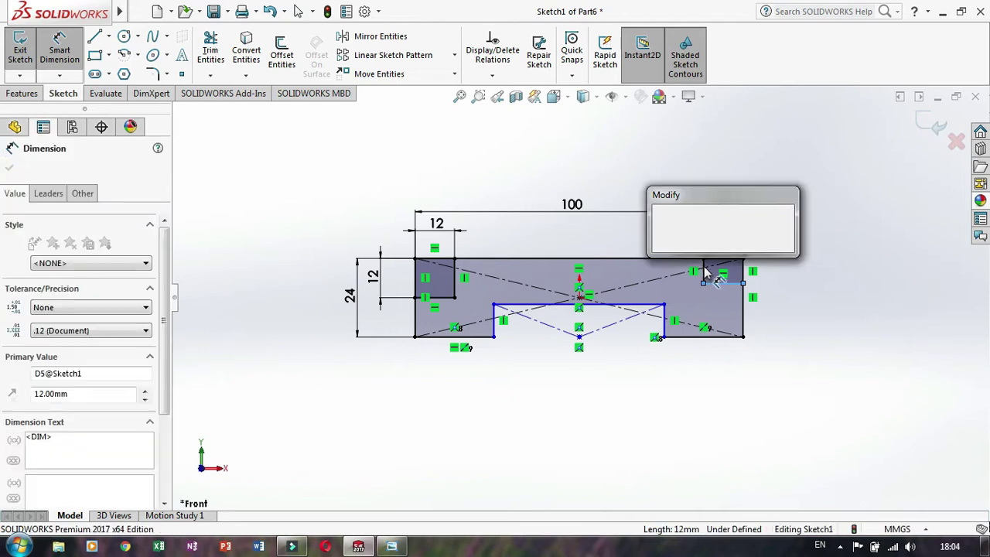
{"action": "key", "text": "Return"}
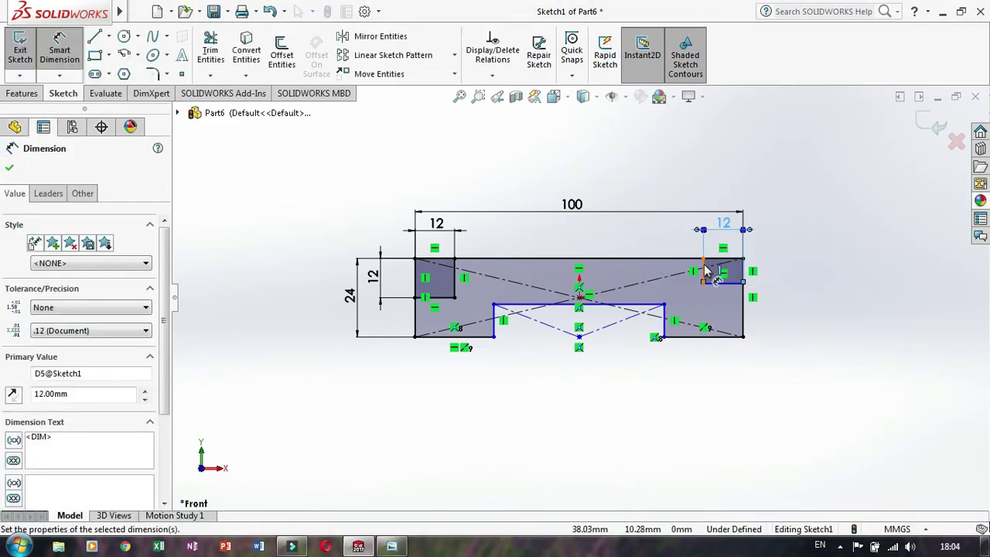
{"action": "left_click", "coordinate": [667, 275]}
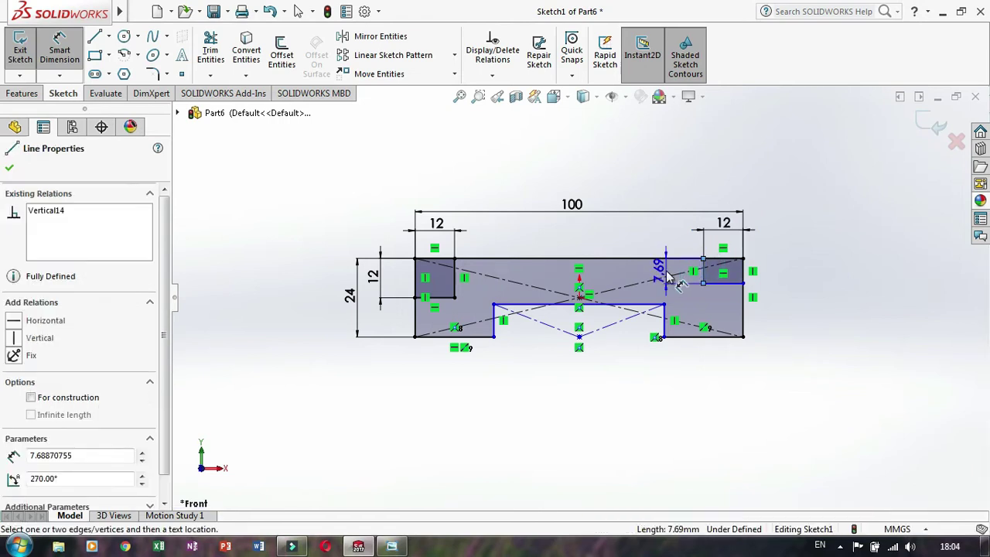
{"action": "left_click", "coordinate": [671, 277]}
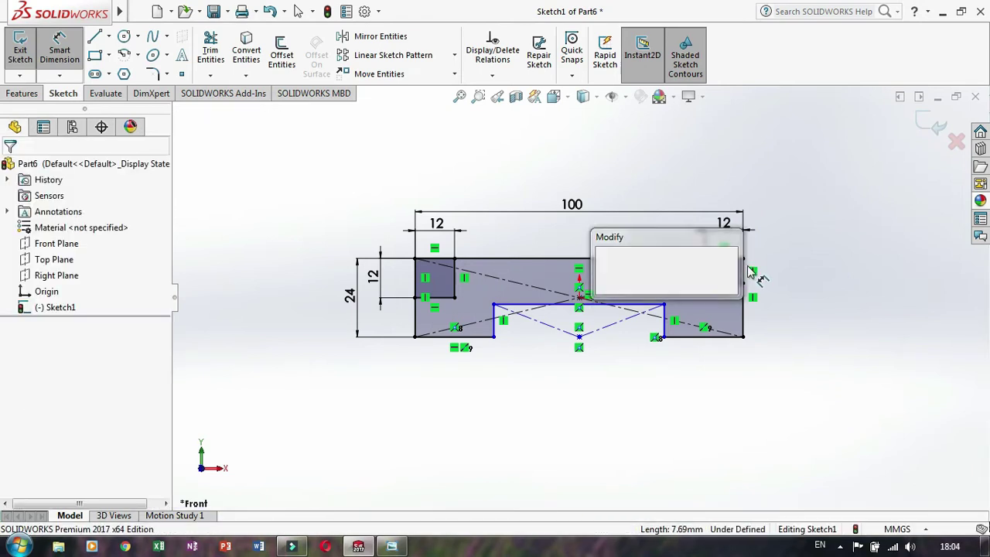
{"action": "type", "text": "12"}
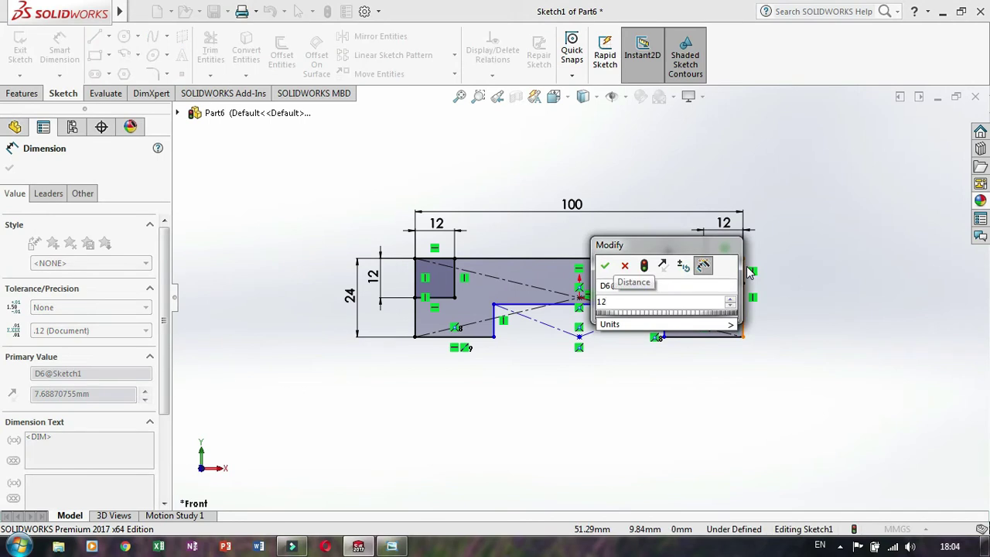
{"action": "key", "text": "Return"}
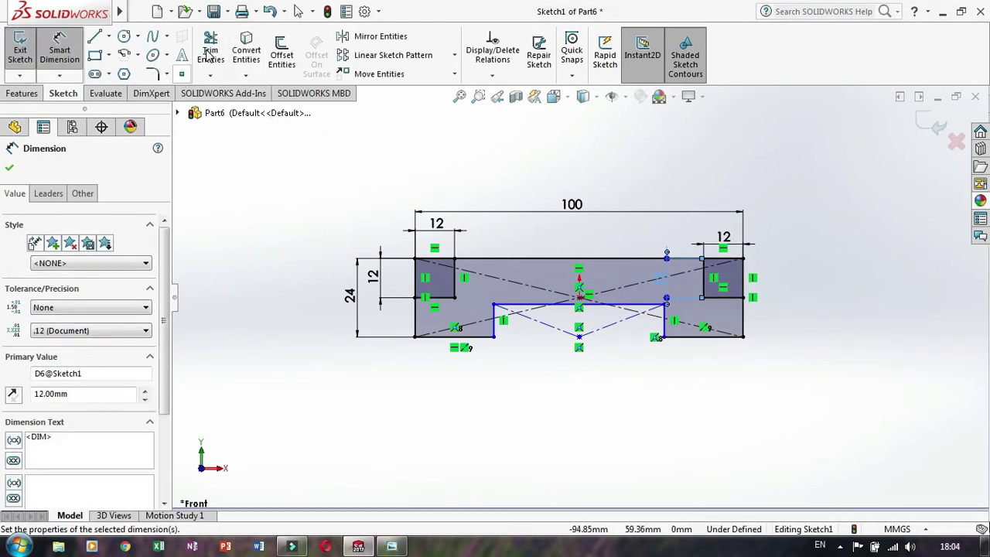
Step: Power-trim the corner rectangles' leftover edges so both top corners step down 12 mm
{"action": "left_click", "coordinate": [209, 52]}
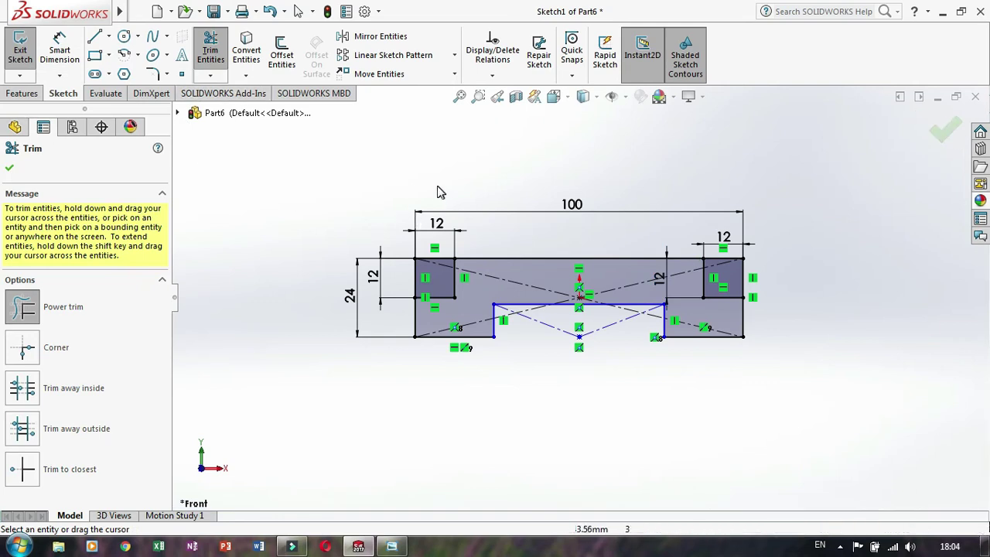
{"action": "mouse_move", "coordinate": [377, 195]}
{"action": "left_mouse_down"}
{"action": "mouse_move", "coordinate": [434, 258]}
{"action": "mouse_move", "coordinate": [404, 282]}
{"action": "left_mouse_up"}
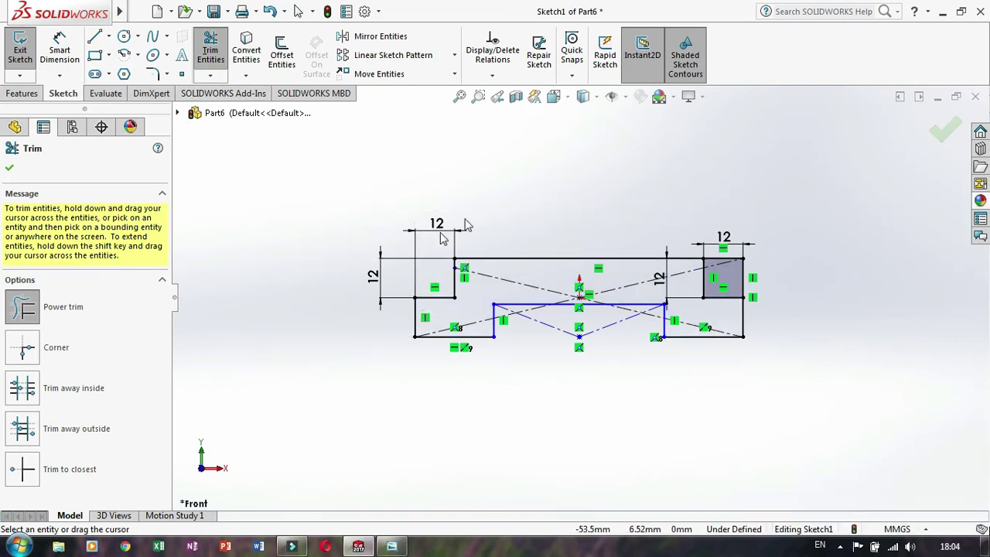
{"action": "left_click_drag", "start_coordinate": [708, 224], "coordinate": [769, 250]}
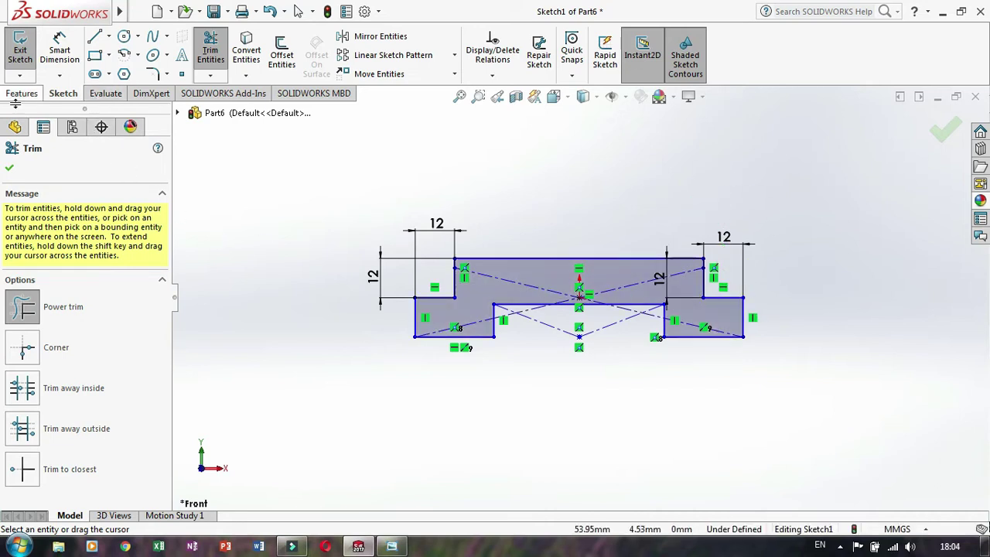
{"action": "left_click", "coordinate": [16, 94]}
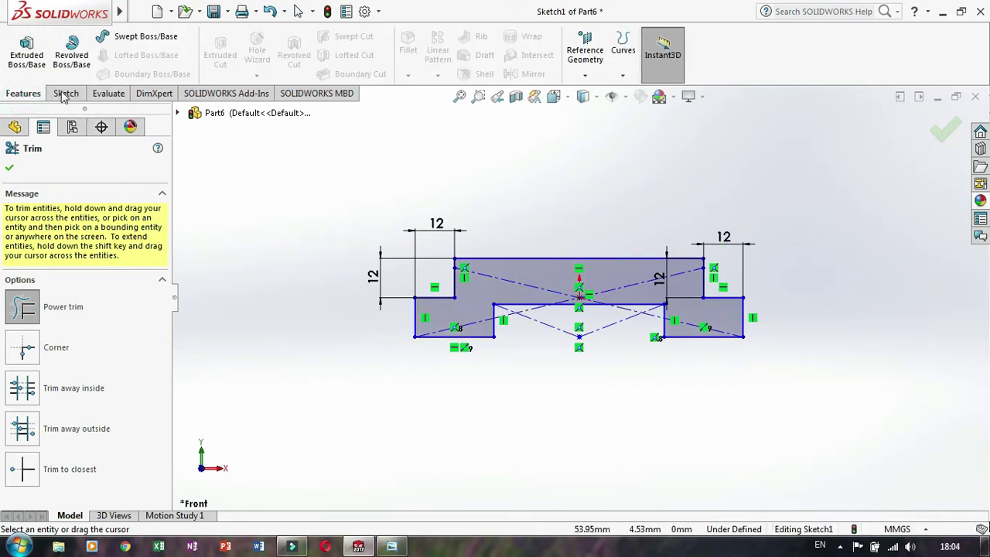
Step: Extrude the notched profile 160 mm blind as Boss-Extrude1 and fit it in view
{"action": "left_click", "coordinate": [23, 67]}
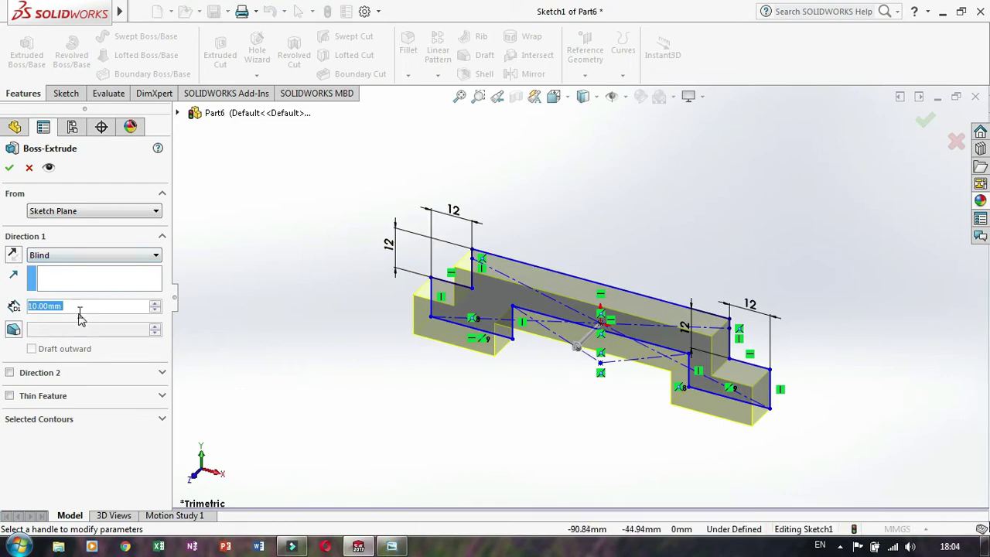
{"action": "type", "text": "16"}
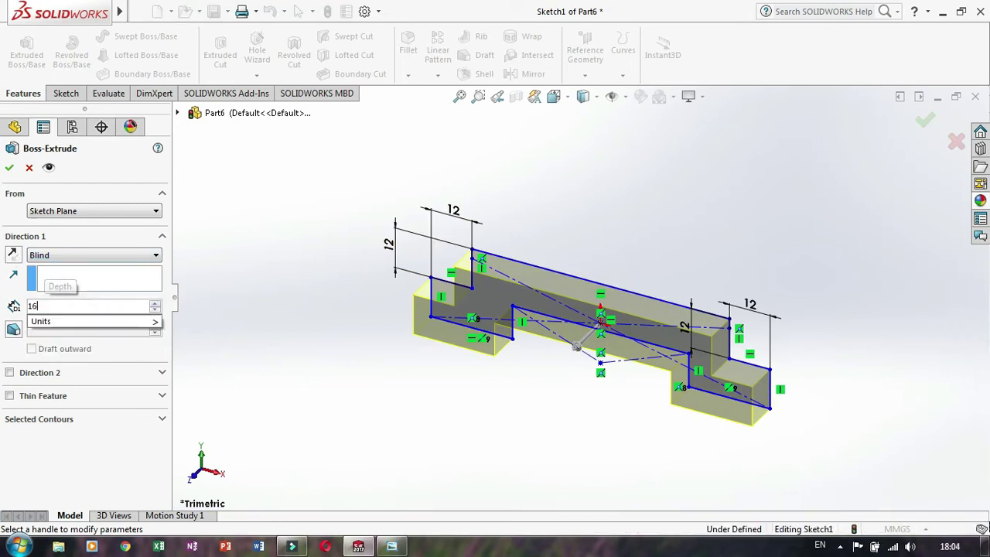
{"action": "type", "text": "0"}
{"action": "key", "text": "Return"}
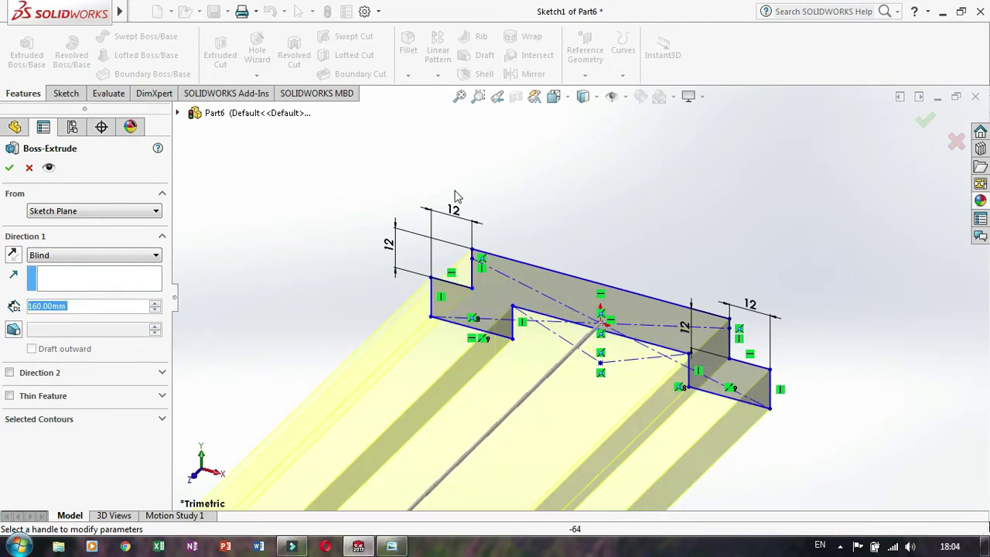
{"action": "left_click", "coordinate": [9, 167]}
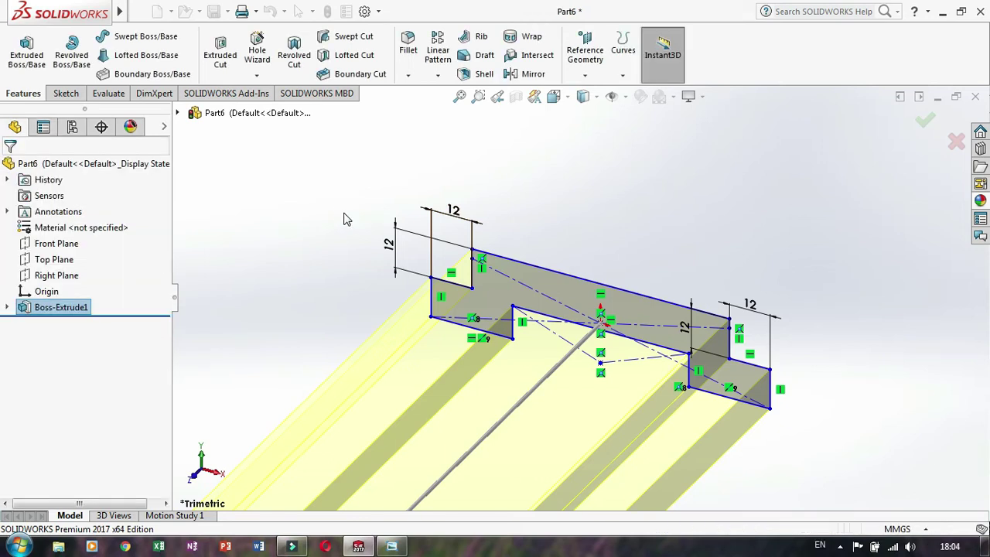
{"action": "key", "text": "f"}
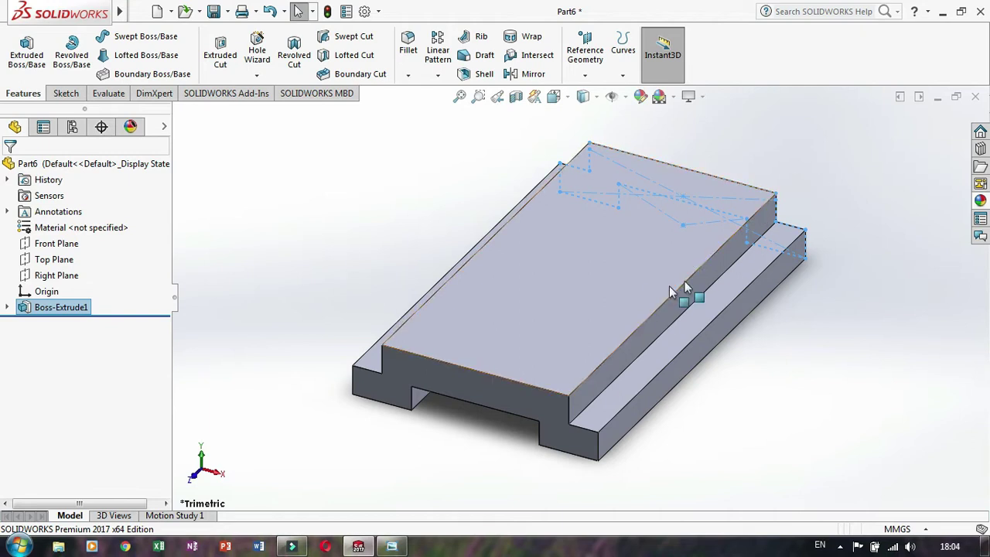
Step: View the base's top face straight on and check the upright block in the reference drawing
{"action": "left_click", "coordinate": [603, 304]}
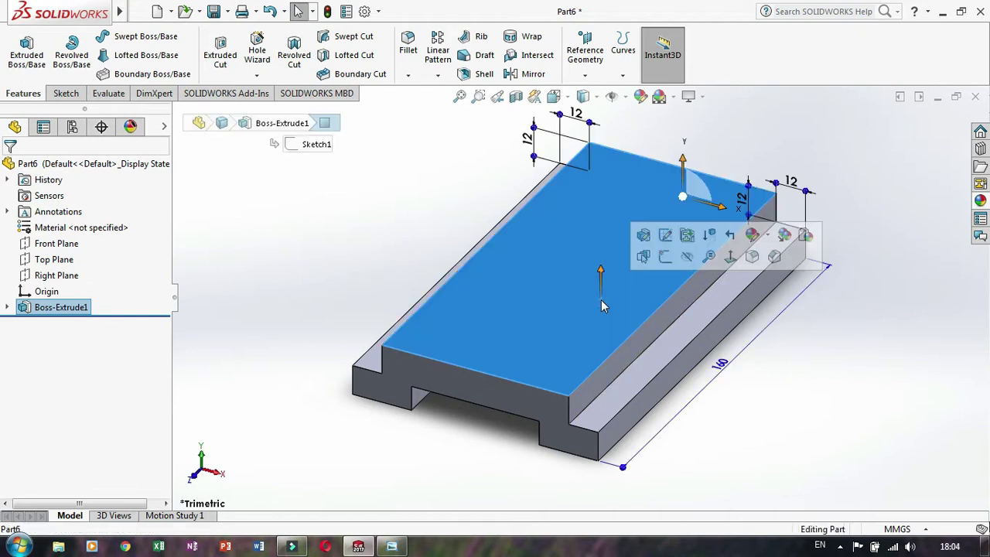
{"action": "left_click", "coordinate": [730, 256]}
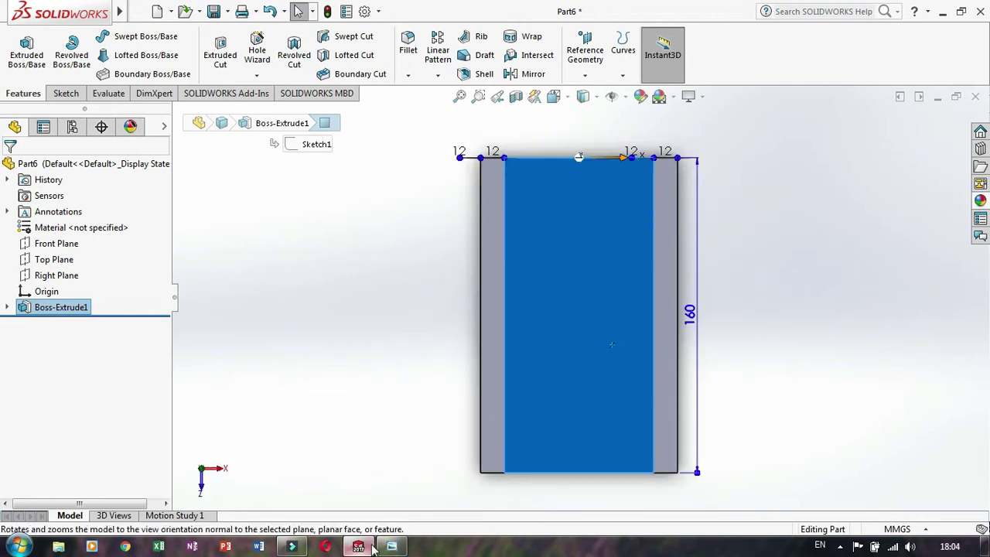
{"action": "left_click", "coordinate": [391, 546]}
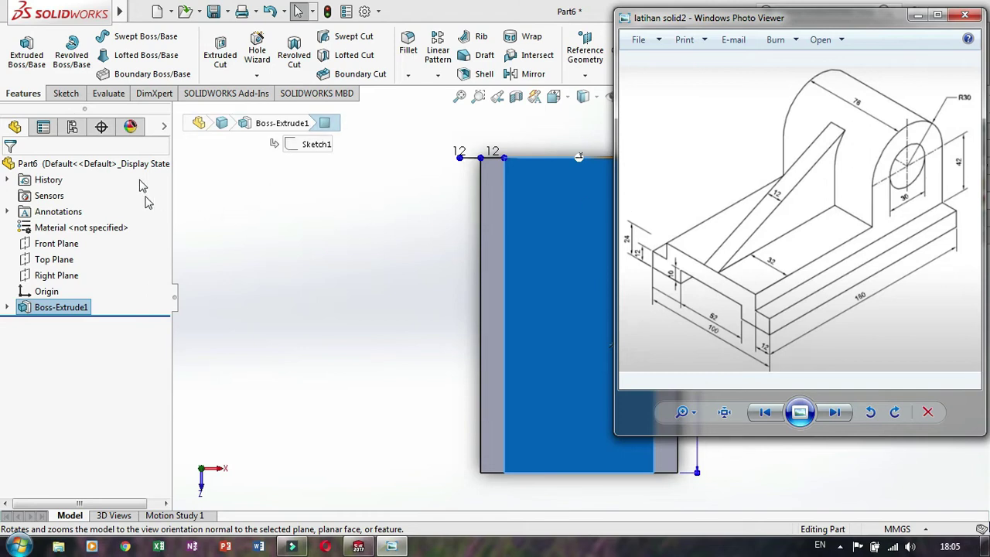
{"action": "left_click", "coordinate": [66, 92]}
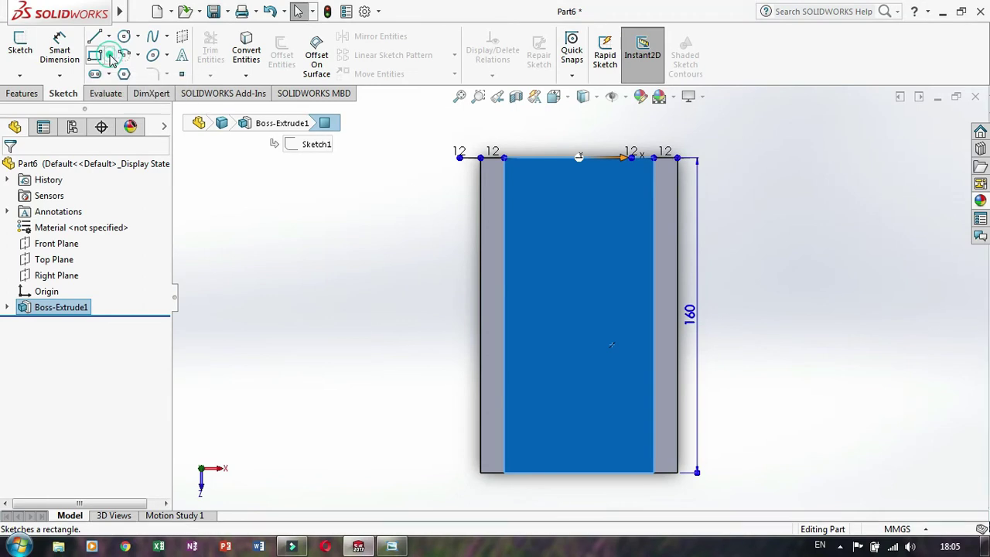
Step: Draw a corner rectangle across the top face's inner width at its top end
{"action": "left_click", "coordinate": [109, 55]}
{"action": "left_click", "coordinate": [114, 75]}
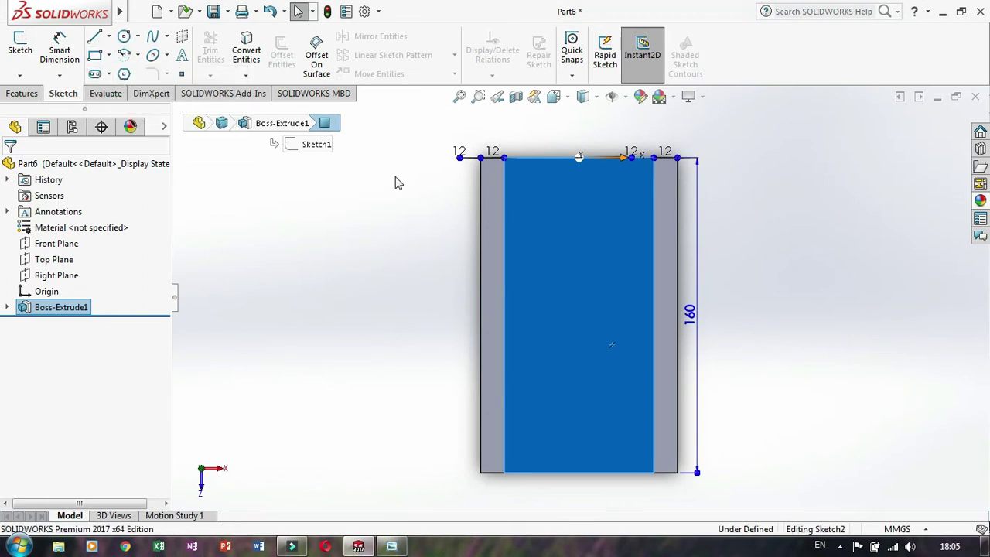
{"action": "left_click", "coordinate": [504, 158]}
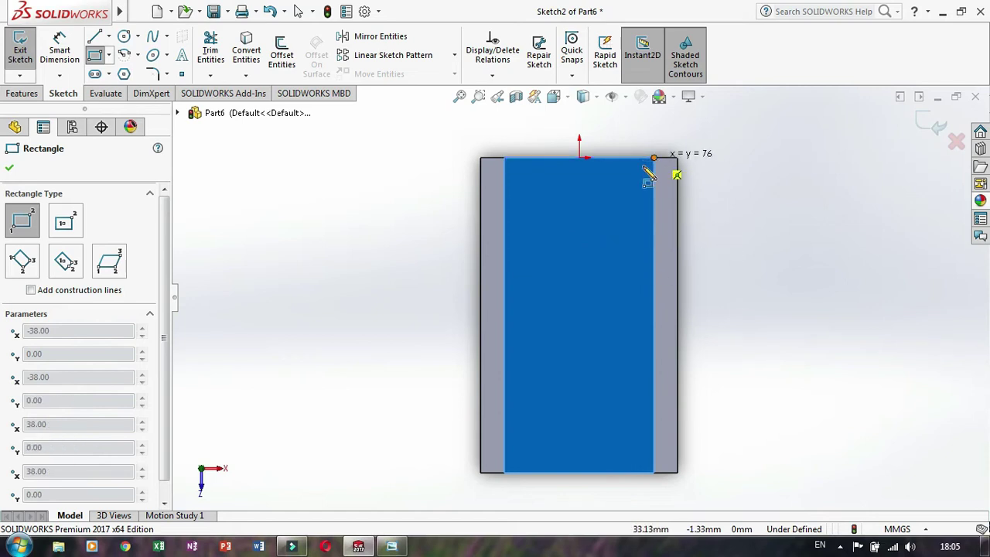
{"action": "left_click", "coordinate": [653, 245]}
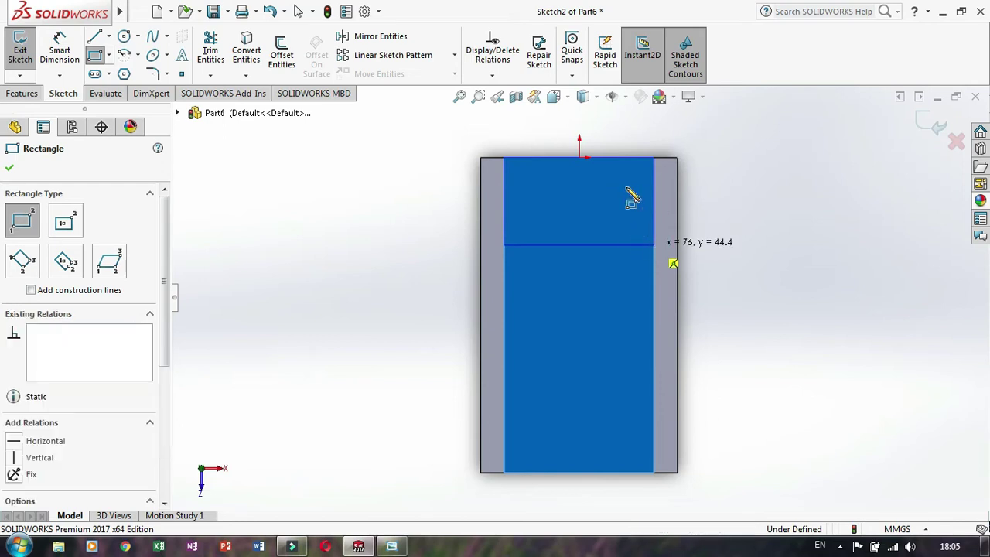
Step: Dimension the rectangle's side to 60 mm, fully defining Sketch2
{"action": "left_click", "coordinate": [59, 50]}
{"action": "left_click", "coordinate": [504, 197]}
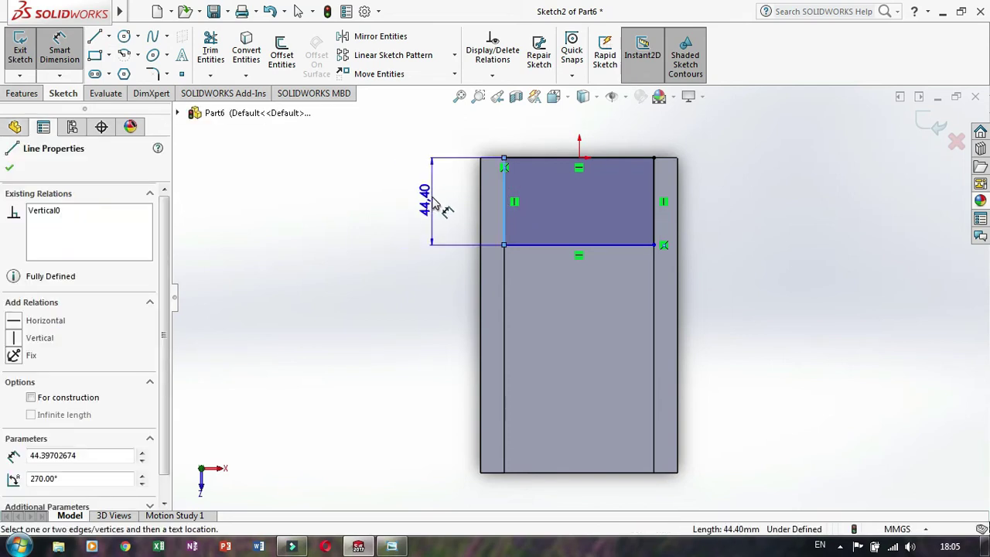
{"action": "left_click", "coordinate": [432, 198]}
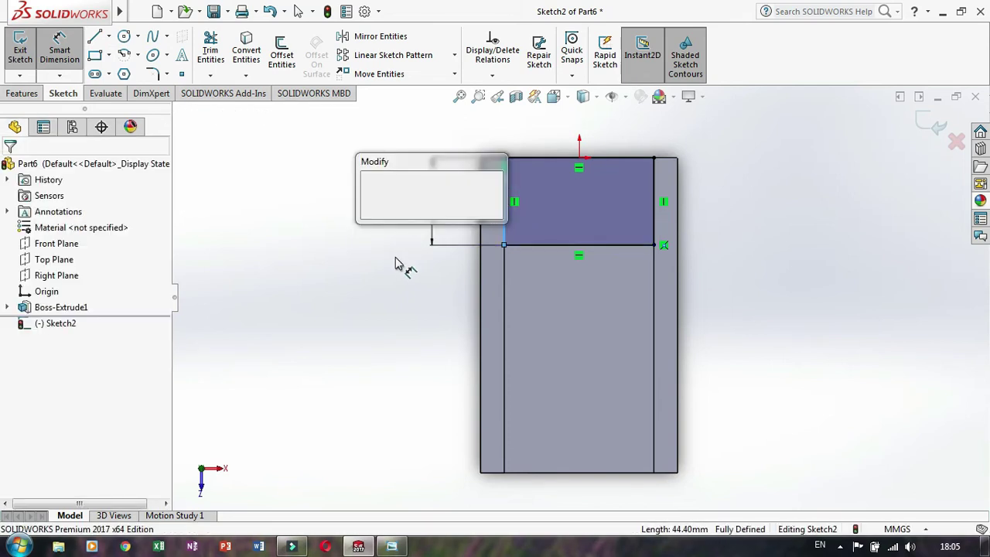
{"action": "type", "text": "60"}
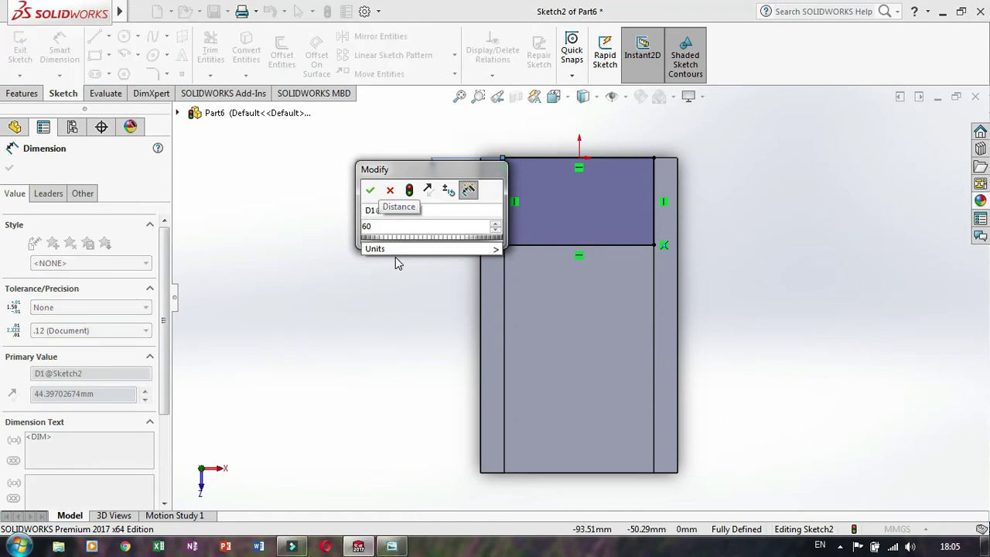
{"action": "key", "text": "Return"}
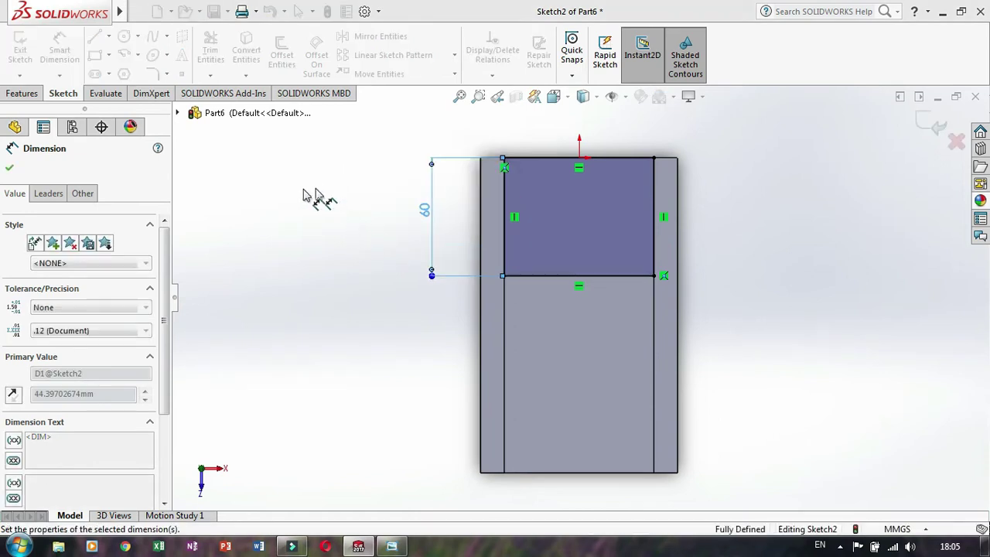
{"action": "left_click", "coordinate": [21, 92]}
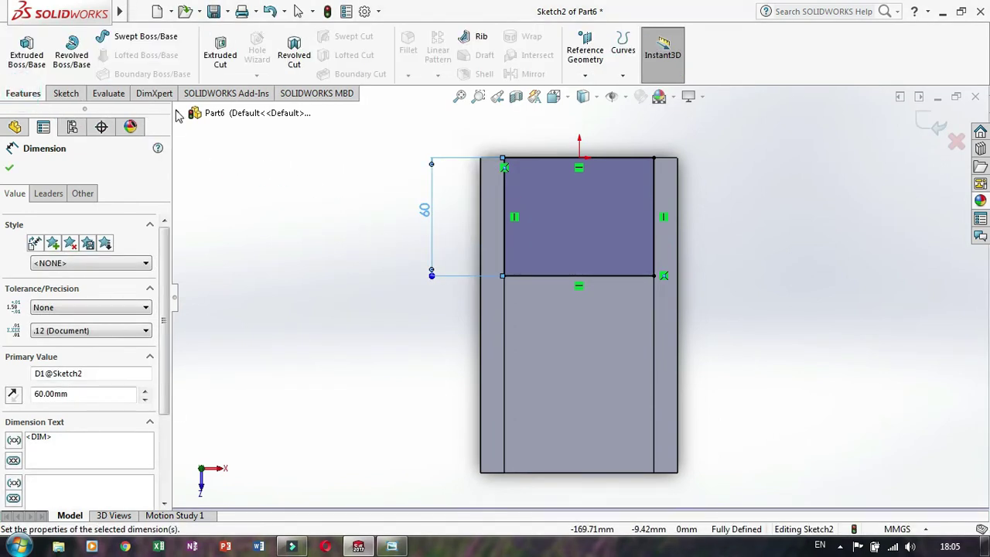
Step: Extrude the rectangle 60 mm into the upright block, then view it isometrically
{"action": "left_click", "coordinate": [26, 50]}
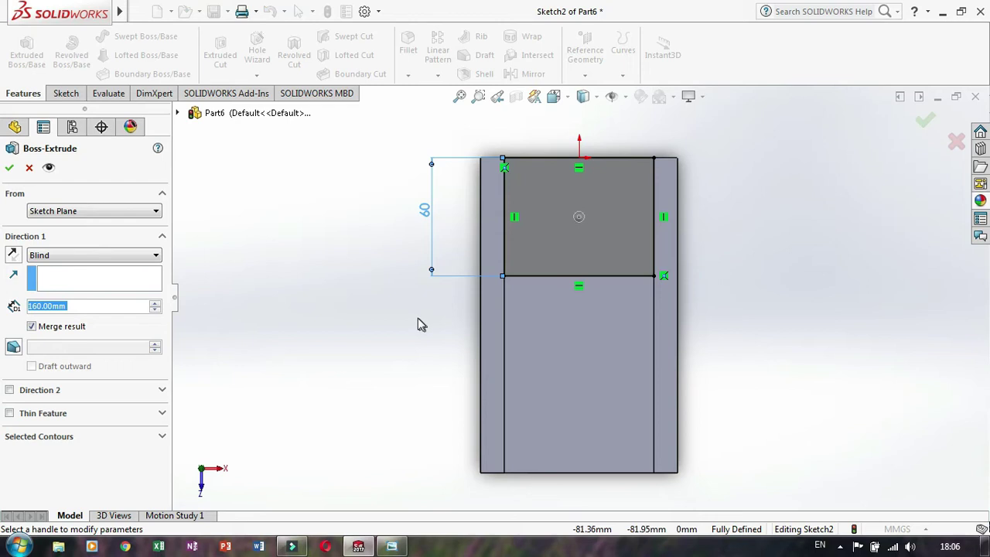
{"action": "mouse_move", "coordinate": [412, 325]}
{"action": "middle_mouse_down"}
{"action": "mouse_move", "coordinate": [398, 194]}
{"action": "mouse_move", "coordinate": [397, 236]}
{"action": "mouse_move", "coordinate": [408, 243]}
{"action": "middle_mouse_up"}
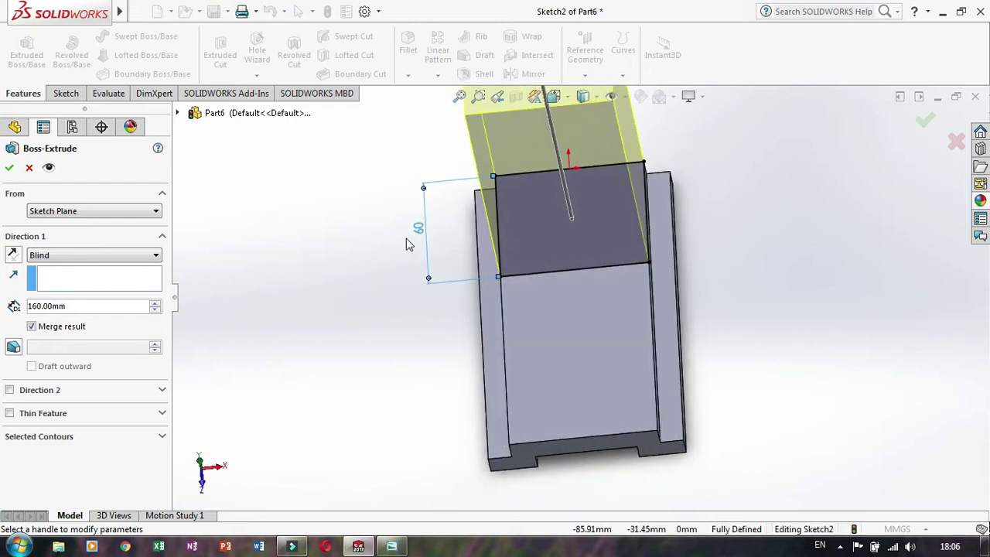
{"action": "left_click", "coordinate": [82, 302]}
{"action": "double_click", "coordinate": [80, 303]}
{"action": "type", "text": "60"}
{"action": "key", "text": "Return"}
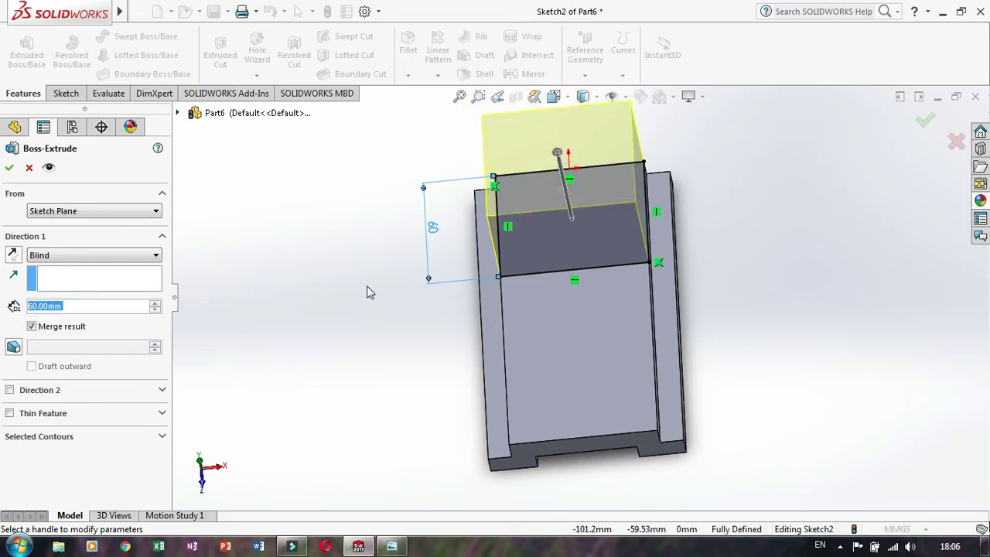
{"action": "left_click", "coordinate": [11, 168]}
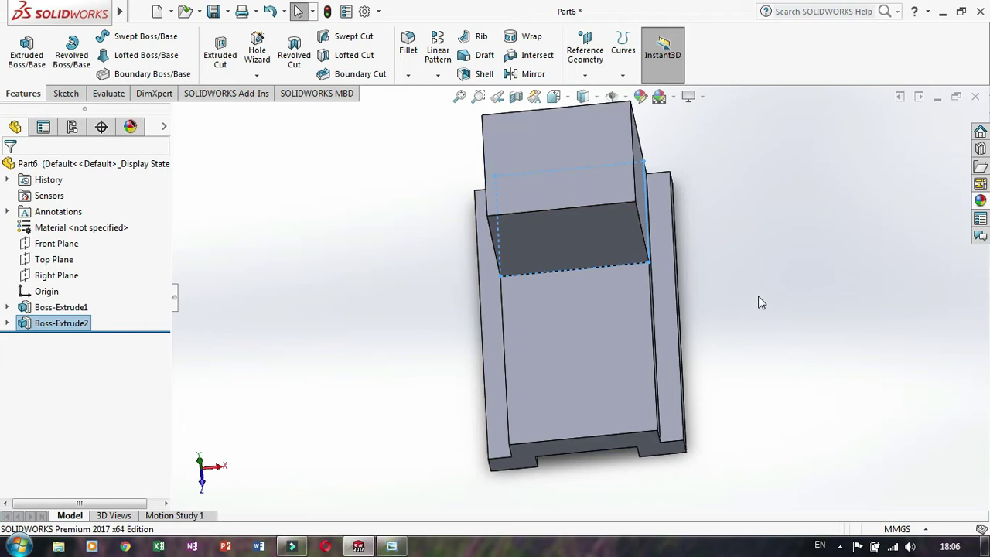
{"action": "key", "text": "ctrl+7"}
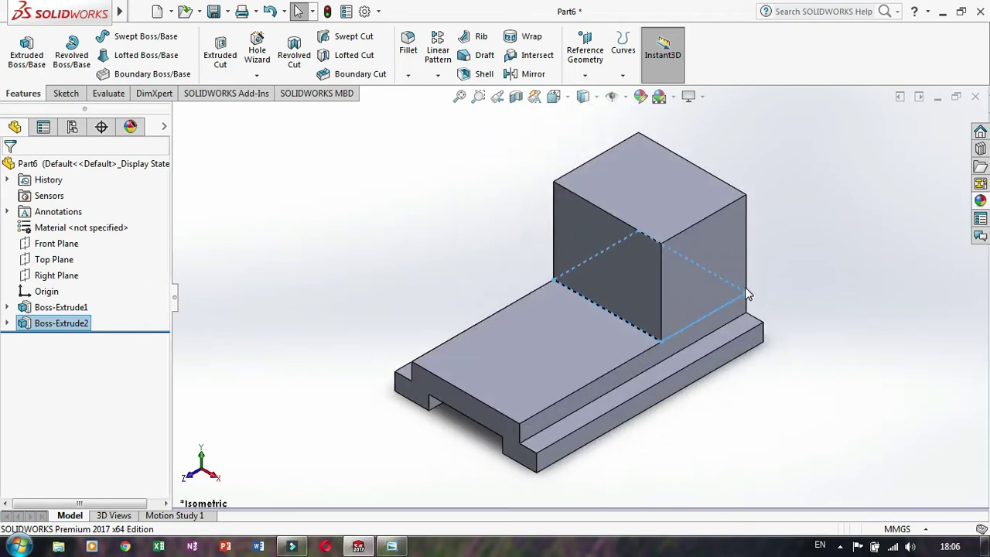
Step: Round the upright block's top front edge with a 30 mm constant-size fillet
{"action": "left_click", "coordinate": [878, 290]}
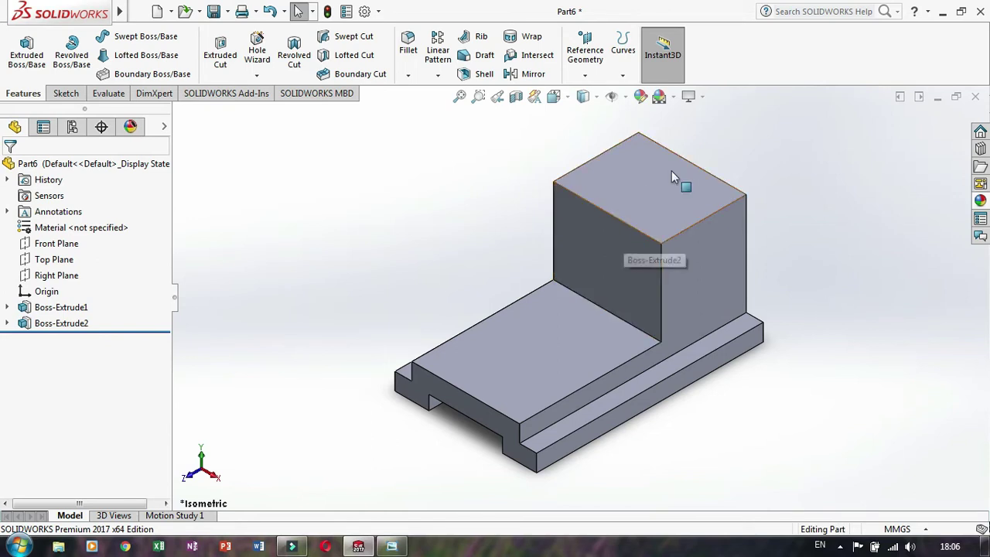
{"action": "left_click", "coordinate": [410, 42]}
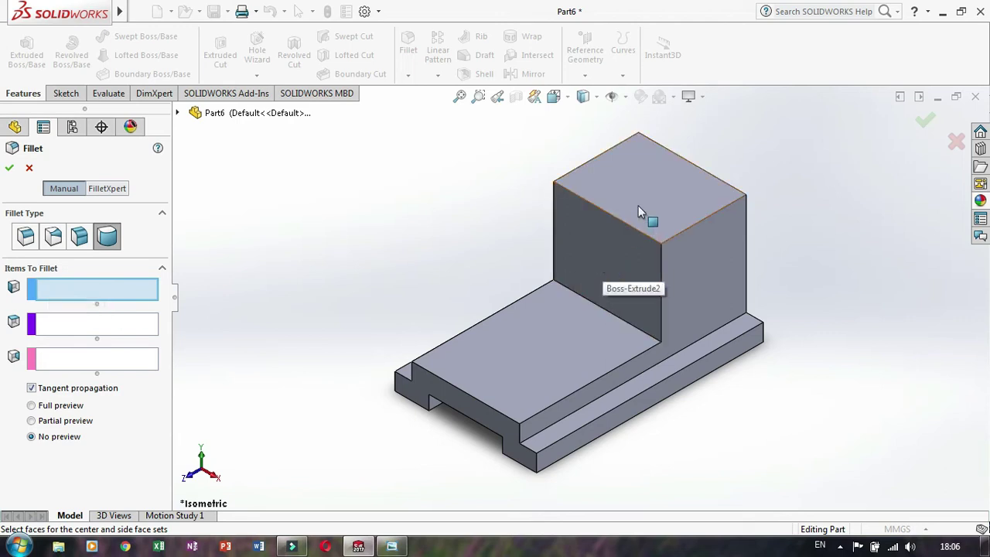
{"action": "left_click", "coordinate": [26, 237]}
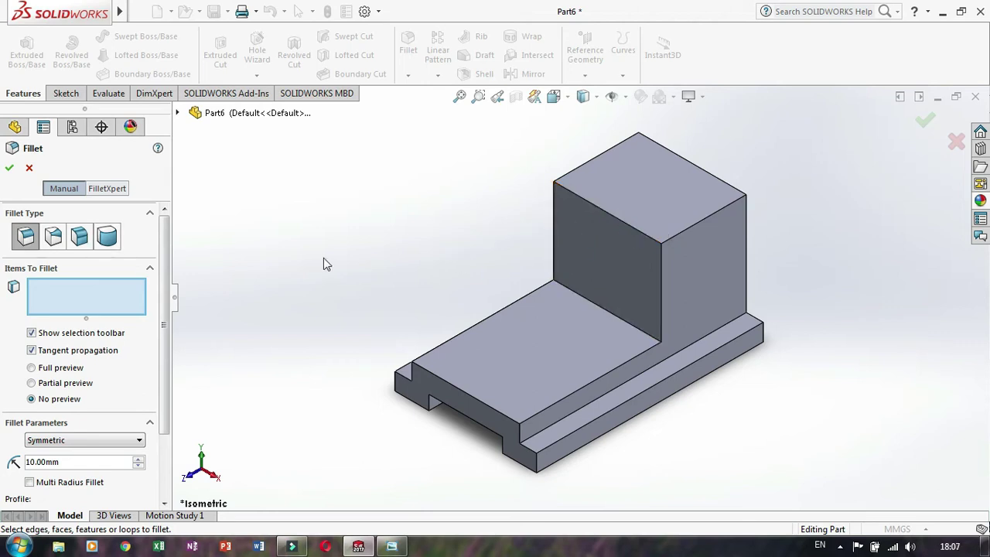
{"action": "left_click", "coordinate": [622, 225]}
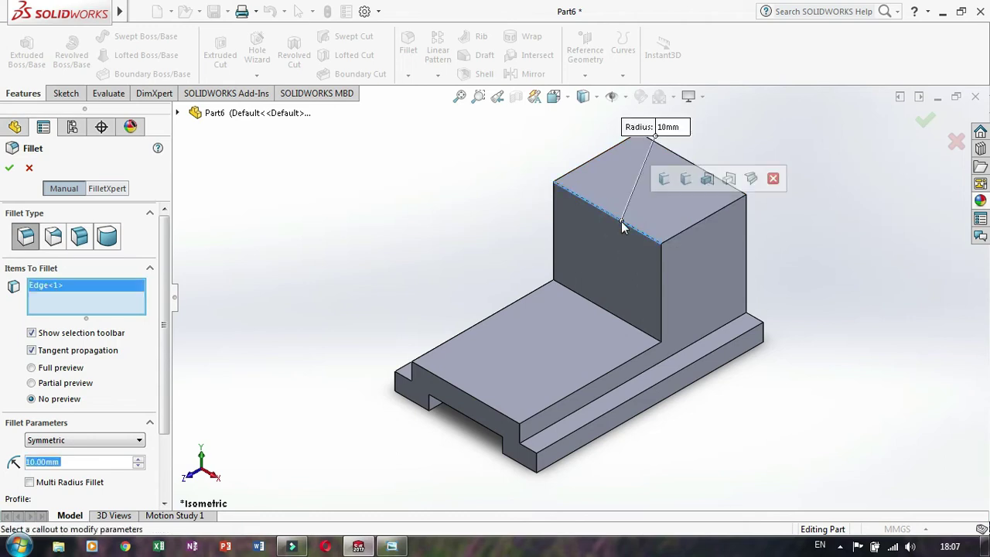
{"action": "left_click", "coordinate": [670, 127]}
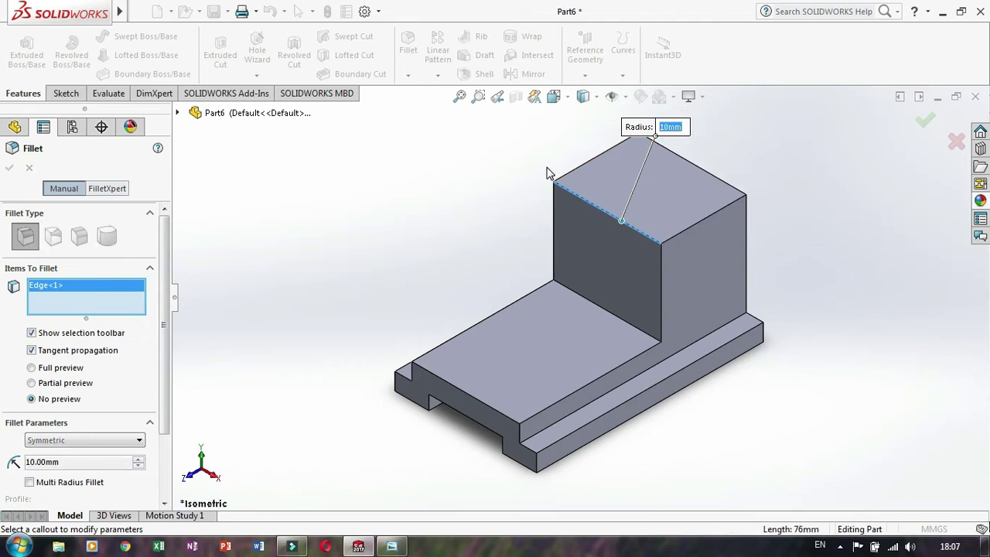
{"action": "type", "text": "30"}
{"action": "key", "text": "Return"}
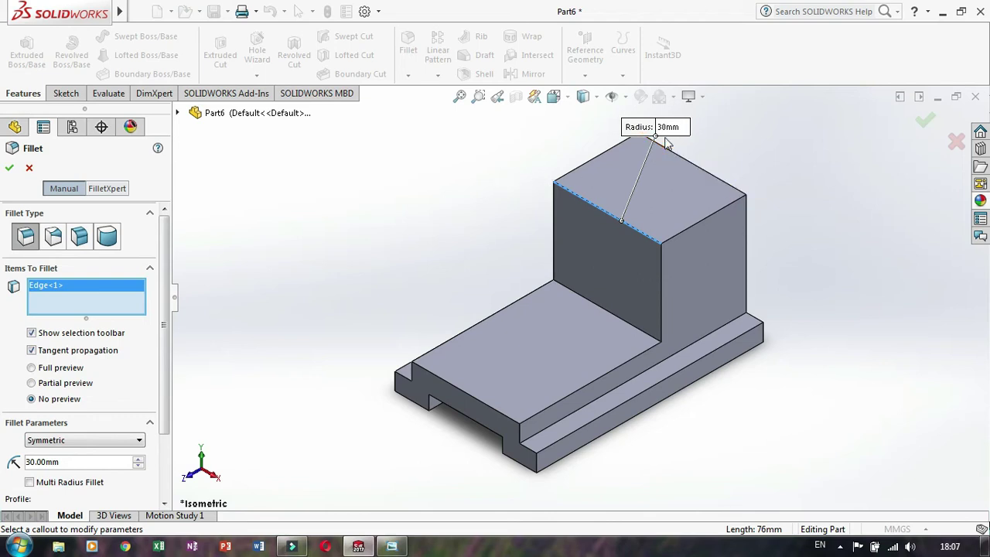
{"action": "left_click", "coordinate": [924, 122]}
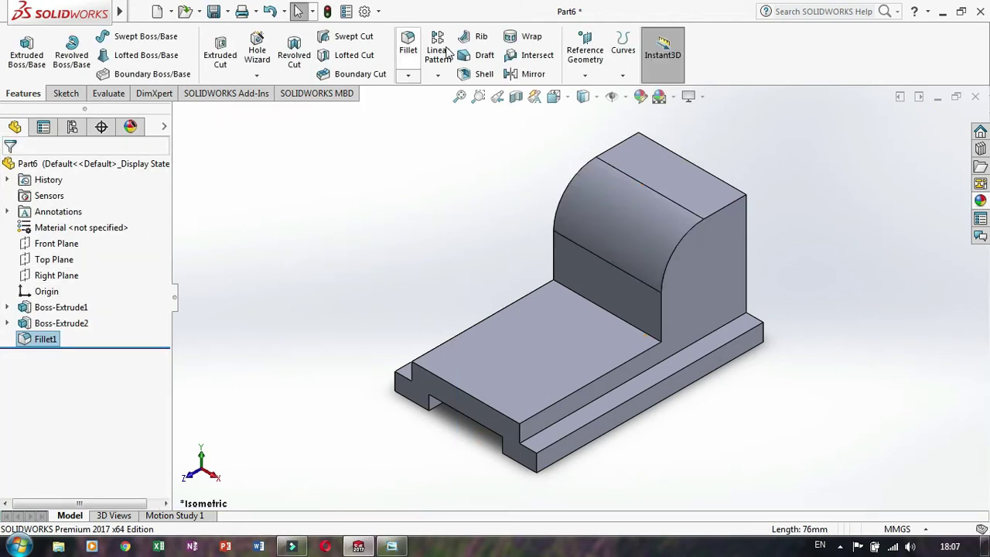
{"action": "left_click", "coordinate": [411, 51]}
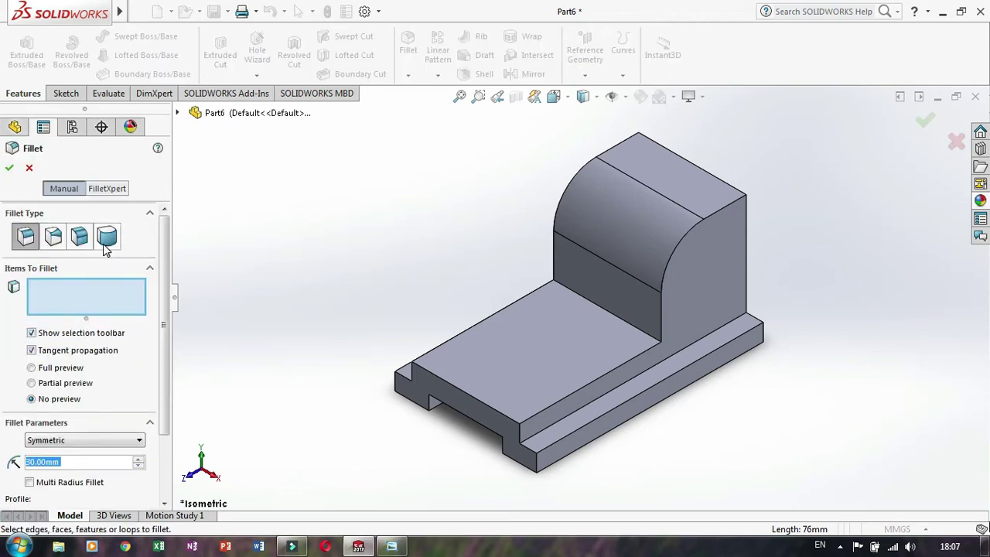
Step: Round the block's remaining top edge with a second 30 mm fillet
{"action": "middle_click_drag", "start_coordinate": [757, 141], "coordinate": [698, 169]}
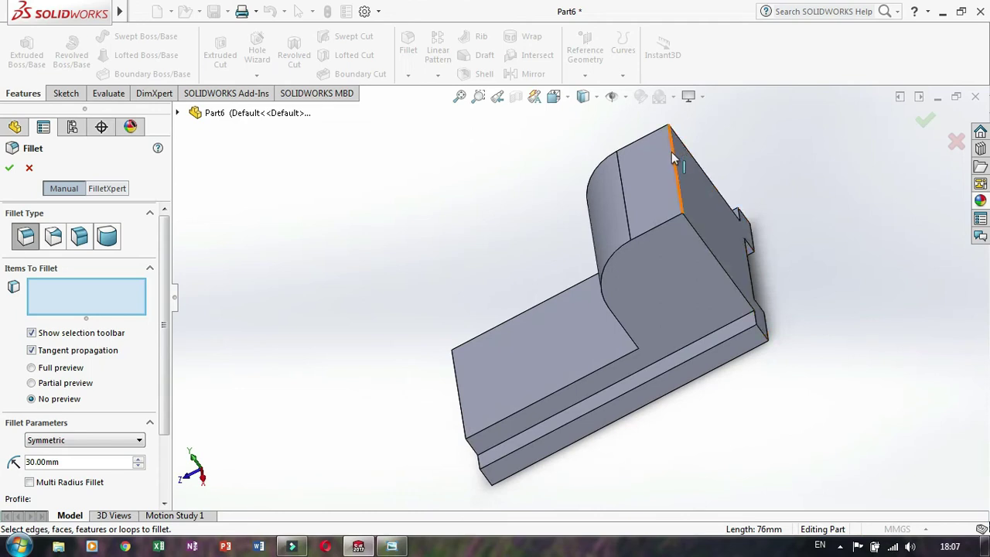
{"action": "left_click", "coordinate": [674, 157]}
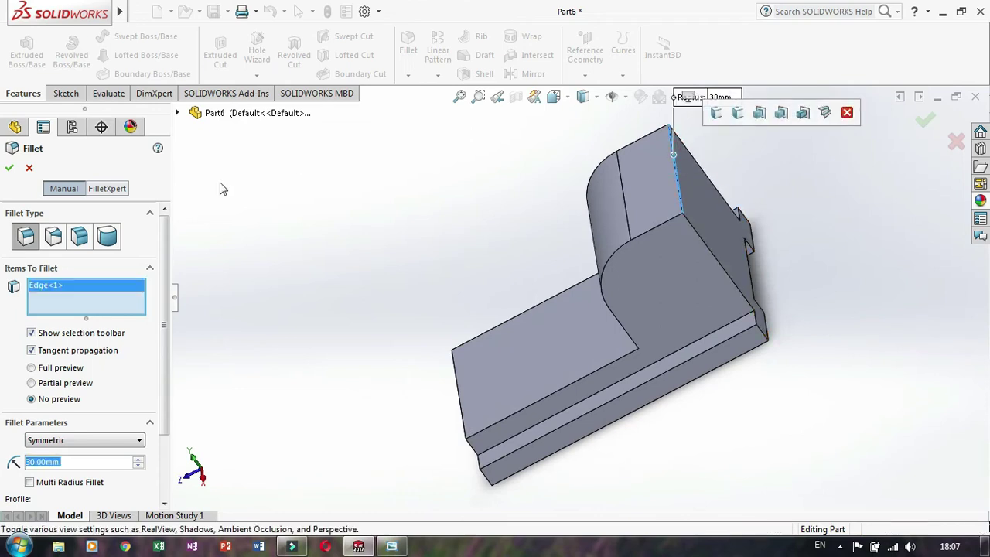
{"action": "left_click", "coordinate": [8, 169]}
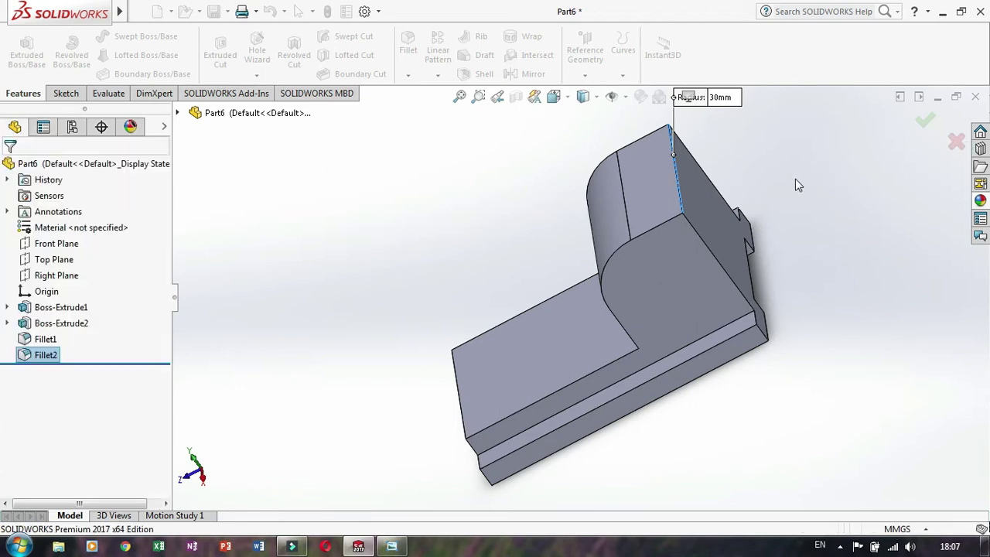
Step: Select the block's rounded end face and turn the view to face it squarely
{"action": "middle_click_drag", "start_coordinate": [781, 234], "coordinate": [817, 163]}
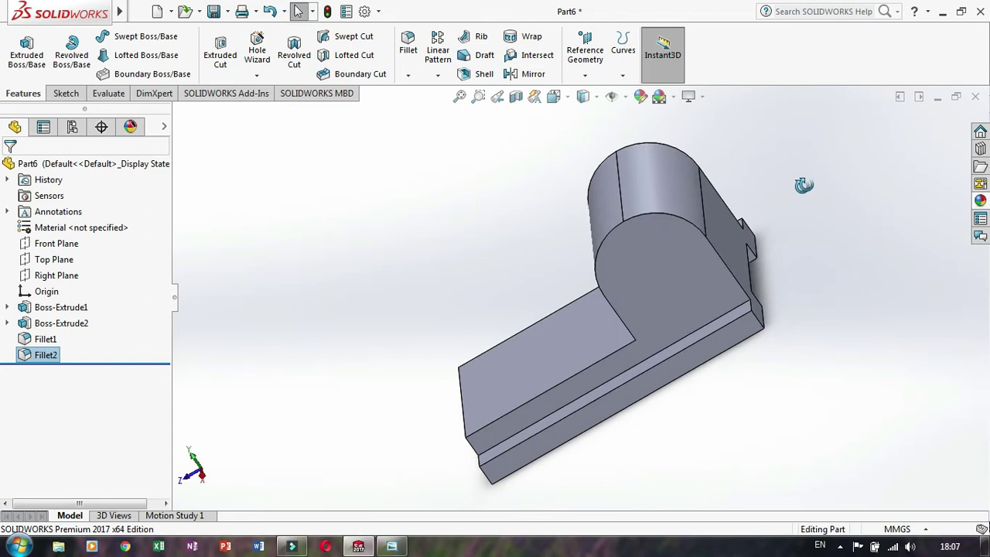
{"action": "left_click", "coordinate": [709, 266]}
{"action": "left_click", "coordinate": [840, 223]}
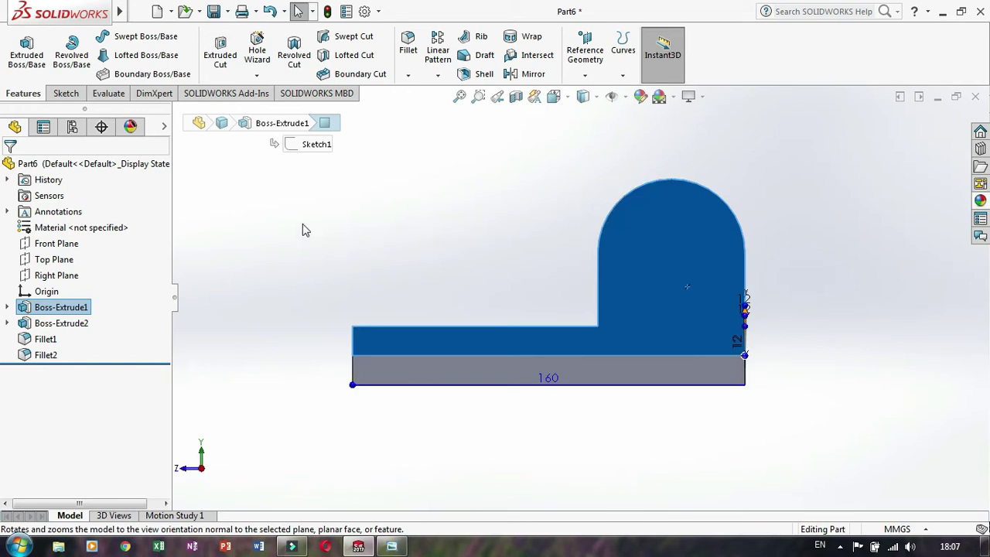
Step: Sketch a circle on the end face centred on the arc centre
{"action": "left_click", "coordinate": [65, 93]}
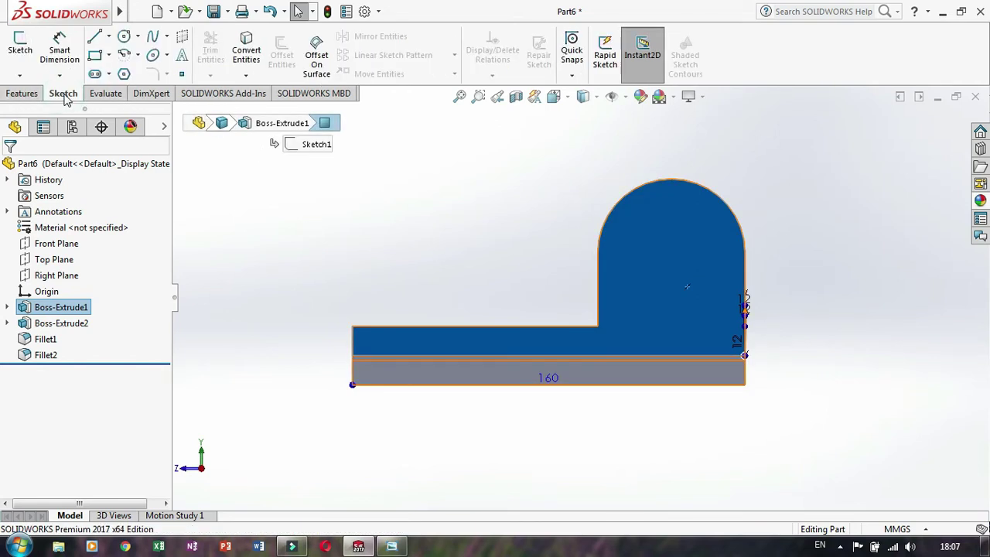
{"action": "left_click", "coordinate": [123, 36]}
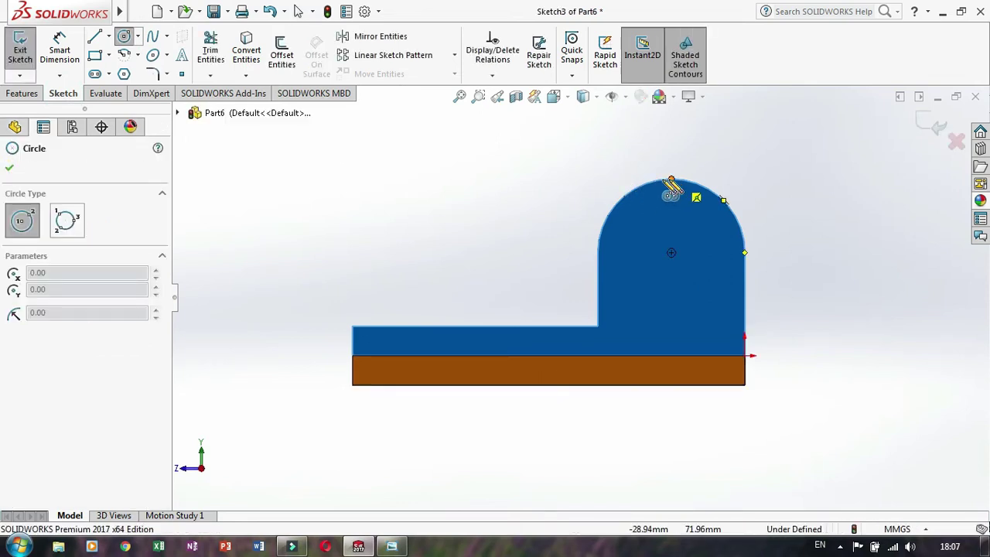
{"action": "left_click", "coordinate": [672, 254]}
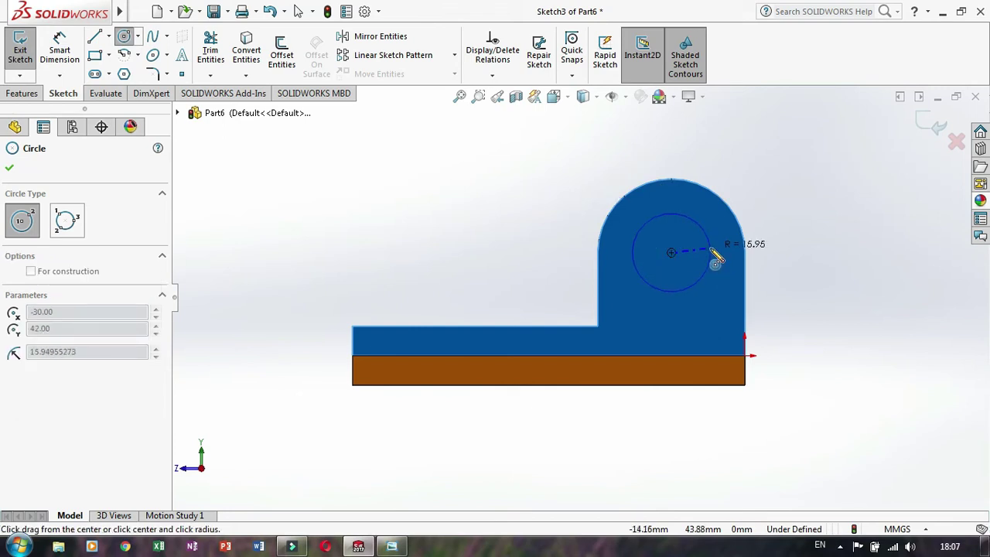
{"action": "left_click", "coordinate": [709, 250]}
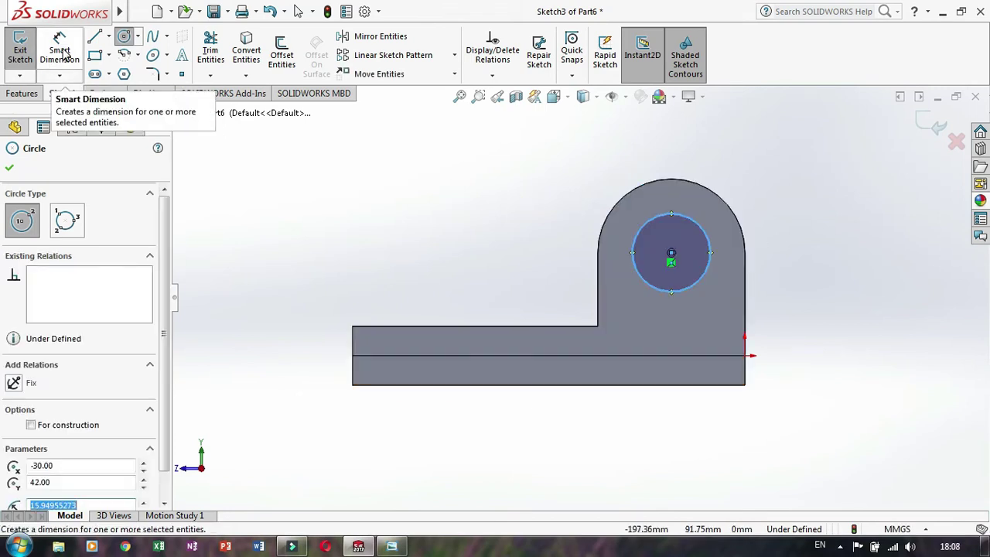
{"action": "key", "text": "Escape"}
Step: Dimension the circle to a 30 mm diameter and start an Extruded Cut
{"action": "key", "text": "d"}
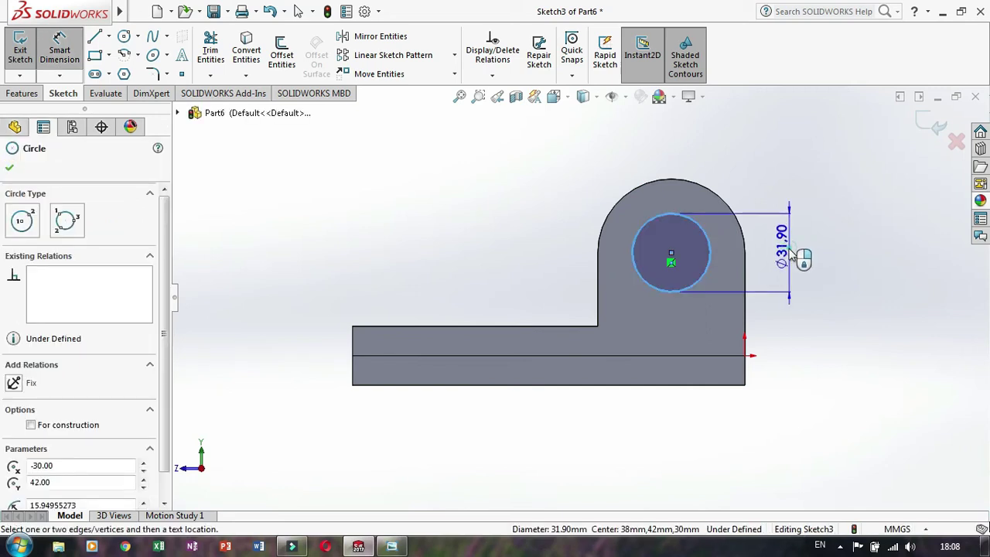
{"action": "left_click", "coordinate": [785, 231]}
{"action": "left_click", "coordinate": [392, 547]}
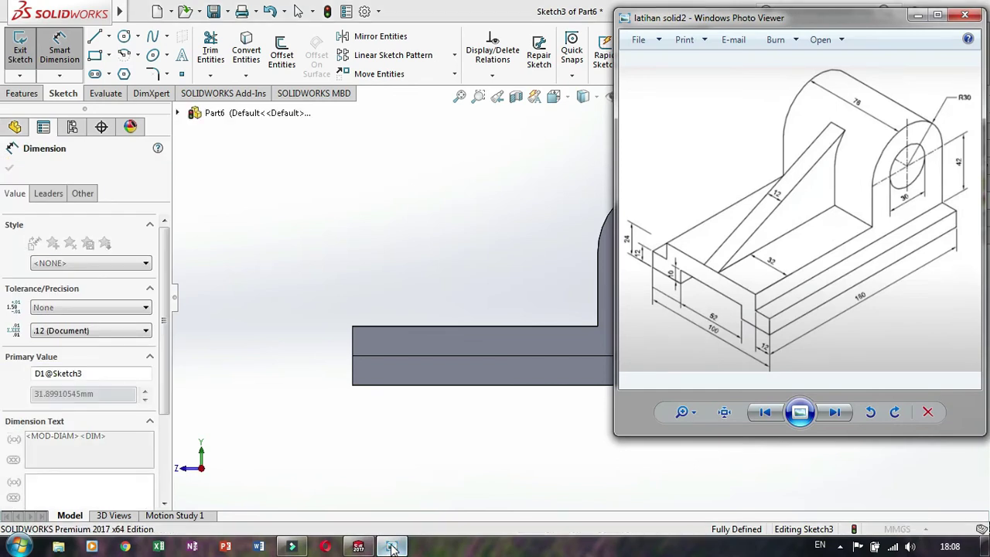
{"action": "left_click", "coordinate": [392, 547]}
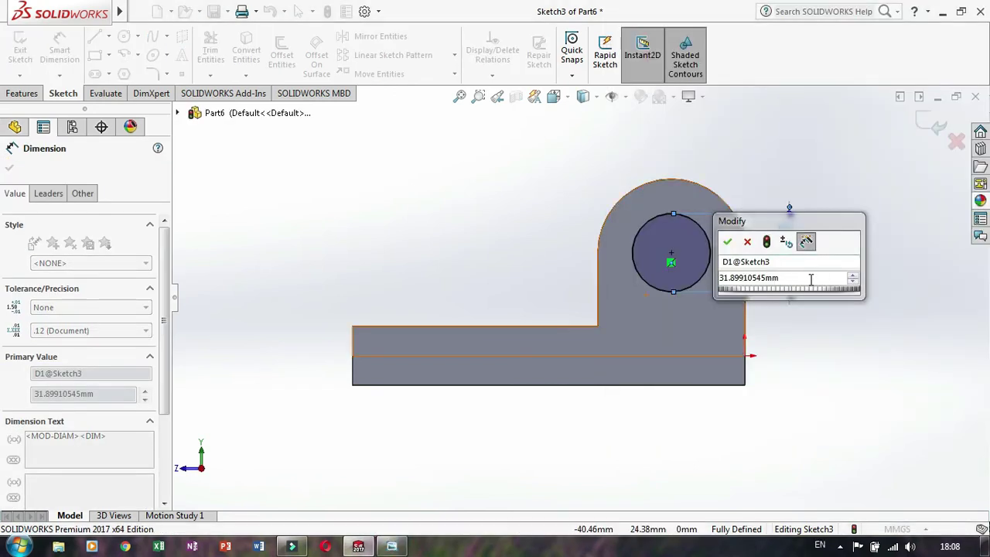
{"action": "type", "text": "31.9"}
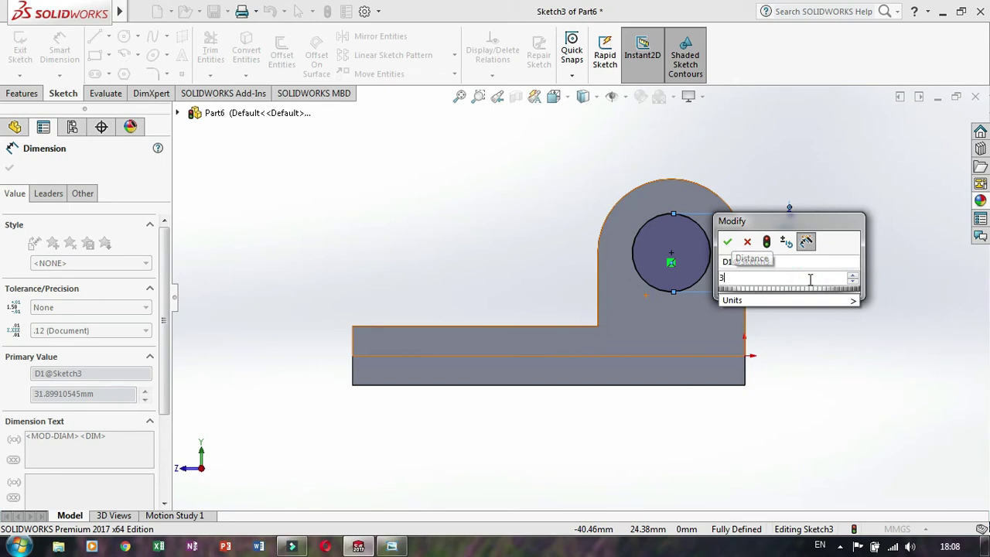
{"action": "key", "text": "Return"}
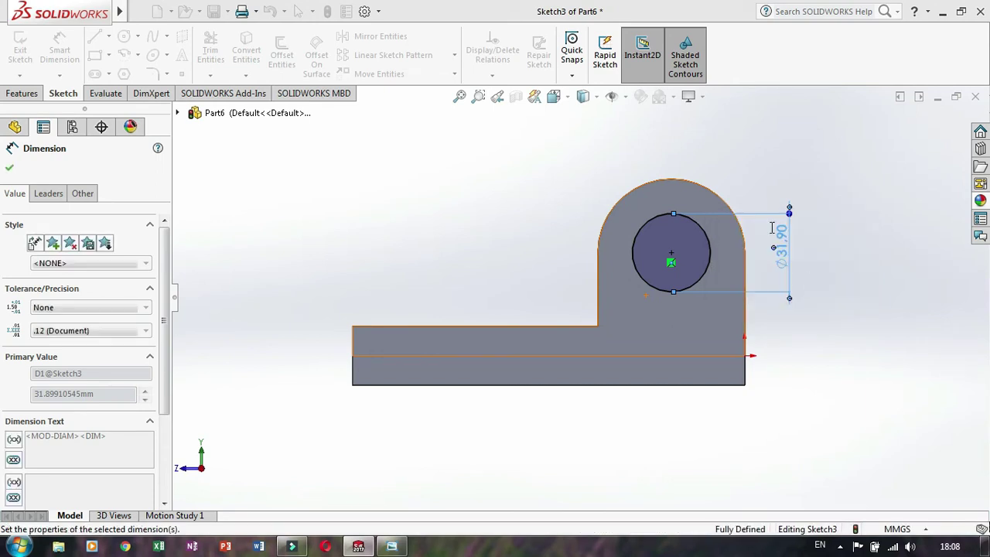
{"action": "left_click", "coordinate": [24, 93]}
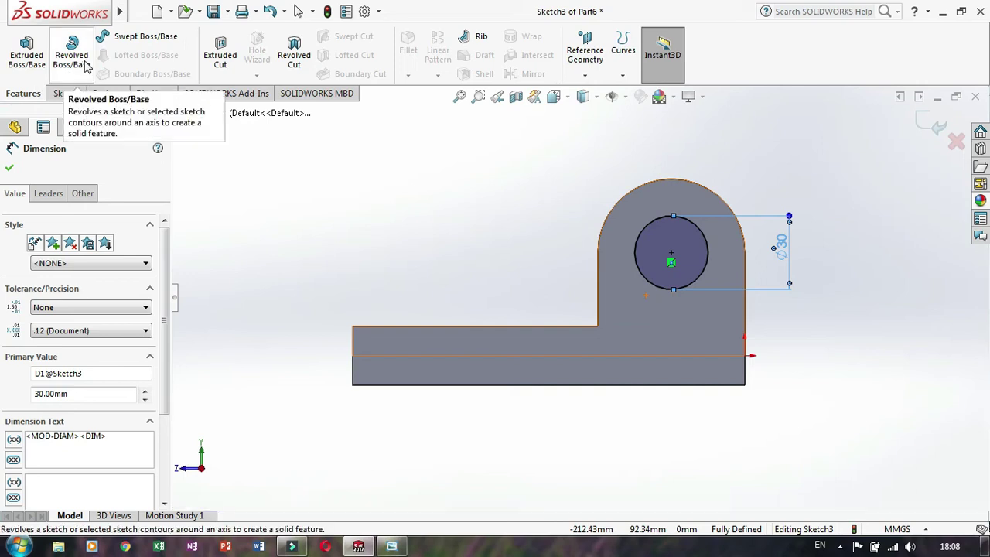
{"action": "left_click", "coordinate": [234, 61]}
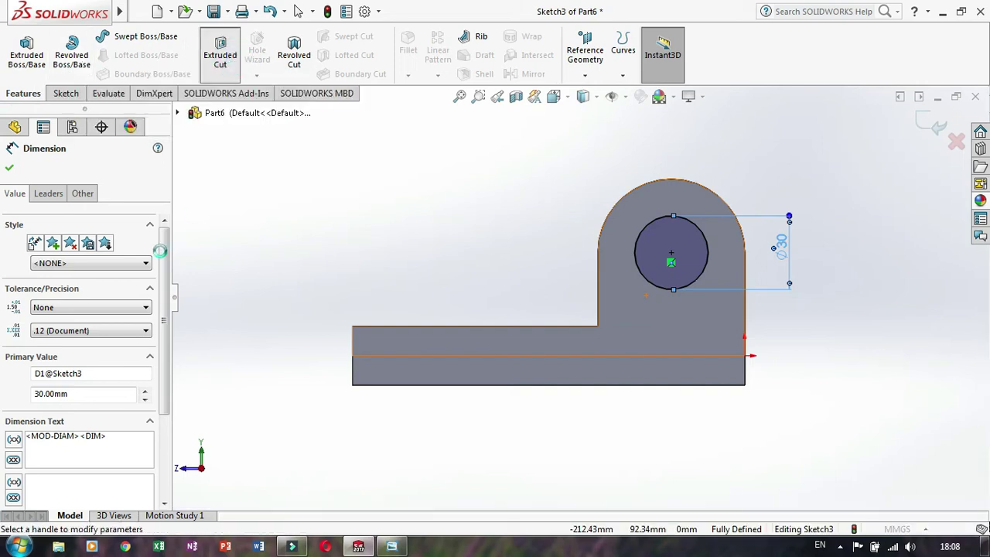
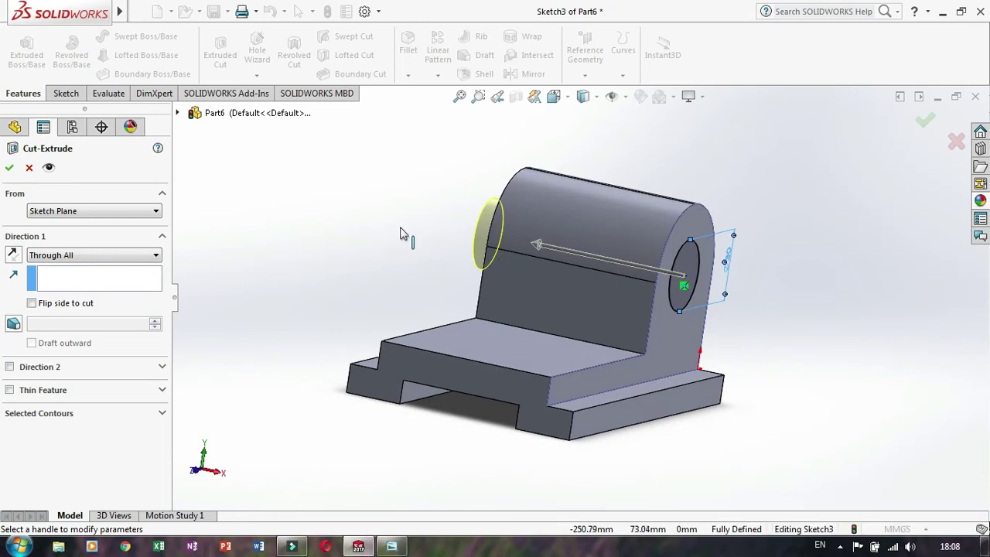
Step: Keep the cut depth at Through All and confirm the hole through the boss
{"action": "left_click", "coordinate": [100, 257]}
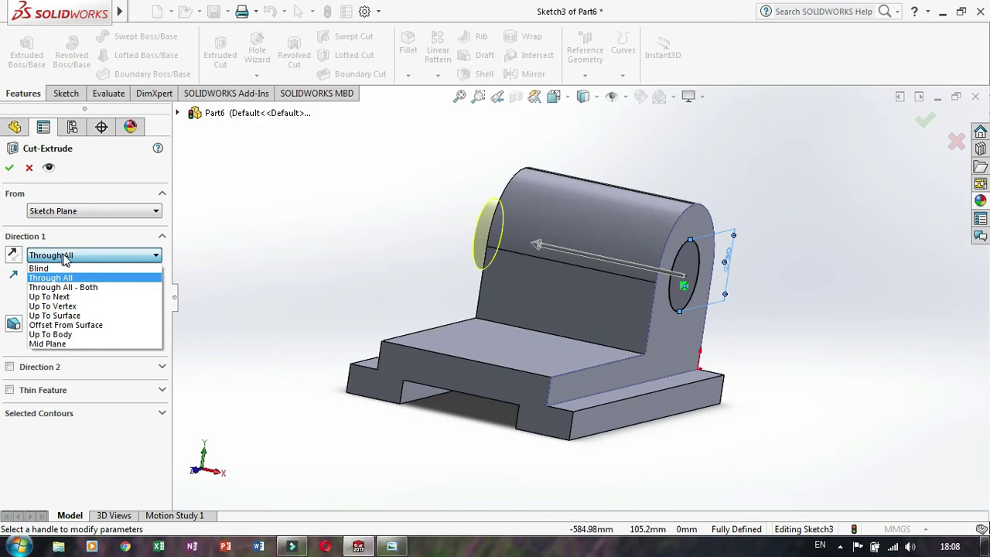
{"action": "left_click", "coordinate": [103, 237]}
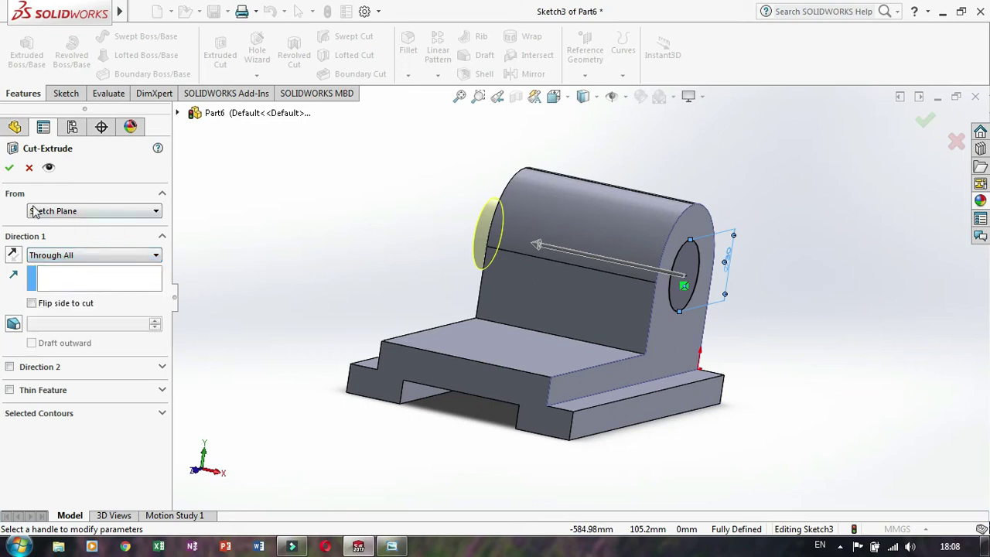
{"action": "left_click", "coordinate": [8, 169]}
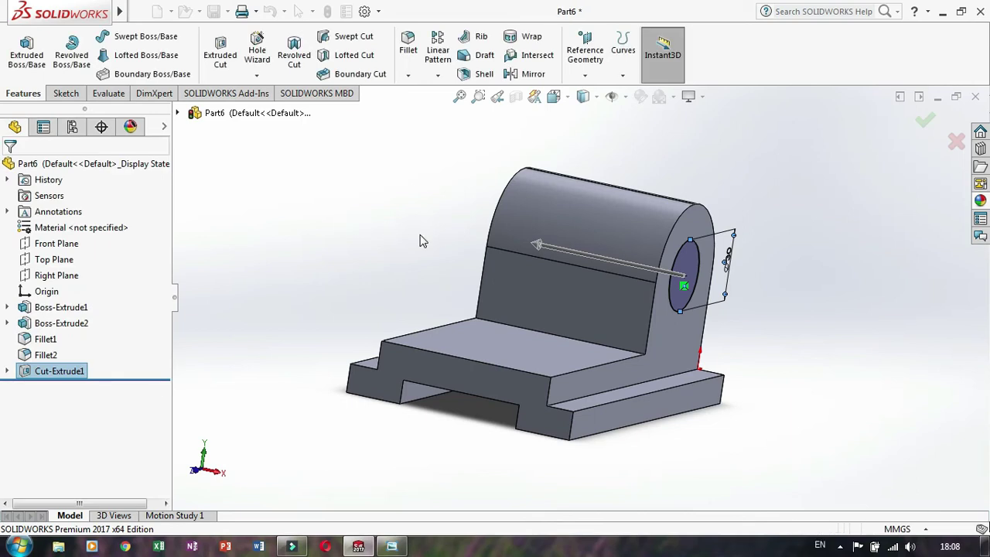
Step: Select the Right Plane in the feature tree and set the view Normal To it
{"action": "mouse_move", "coordinate": [745, 148]}
{"action": "middle_mouse_down"}
{"action": "mouse_move", "coordinate": [763, 181]}
{"action": "mouse_move", "coordinate": [800, 205]}
{"action": "mouse_move", "coordinate": [817, 165]}
{"action": "mouse_move", "coordinate": [768, 168]}
{"action": "middle_mouse_up"}
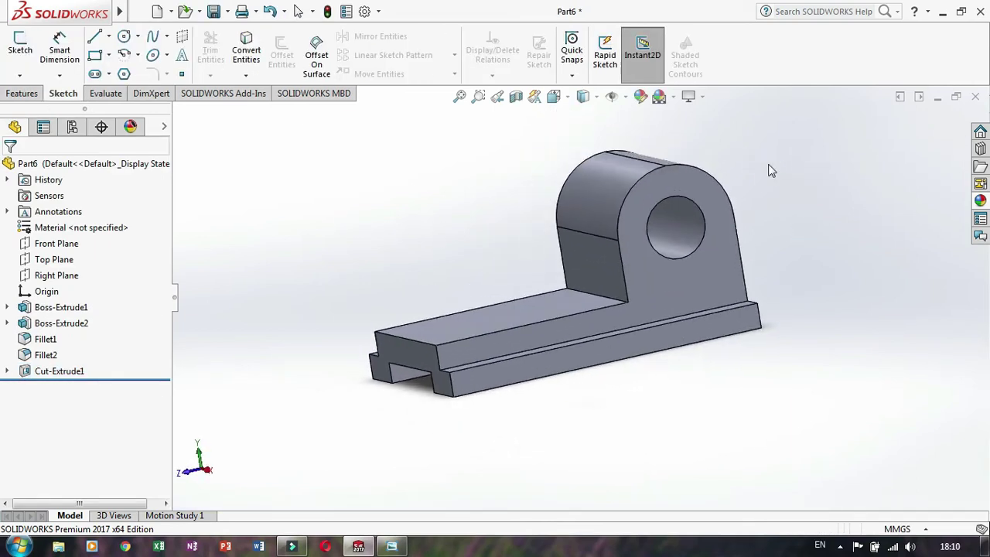
{"action": "middle_click_drag", "start_coordinate": [473, 241], "coordinate": [556, 256]}
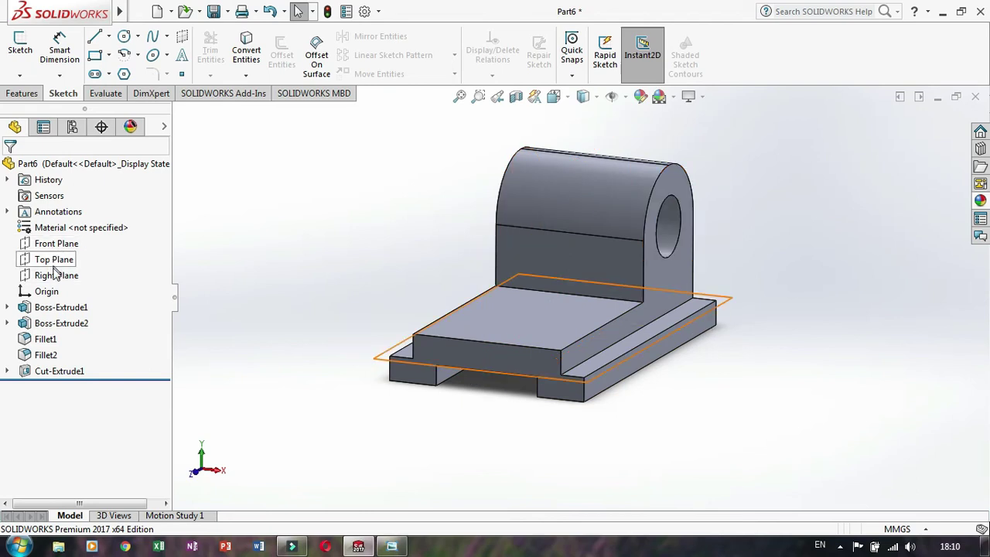
{"action": "left_click", "coordinate": [54, 276]}
{"action": "mouse_move", "coordinate": [387, 319]}
{"action": "middle_mouse_down"}
{"action": "mouse_move", "coordinate": [410, 314]}
{"action": "mouse_move", "coordinate": [341, 312]}
{"action": "middle_mouse_up"}
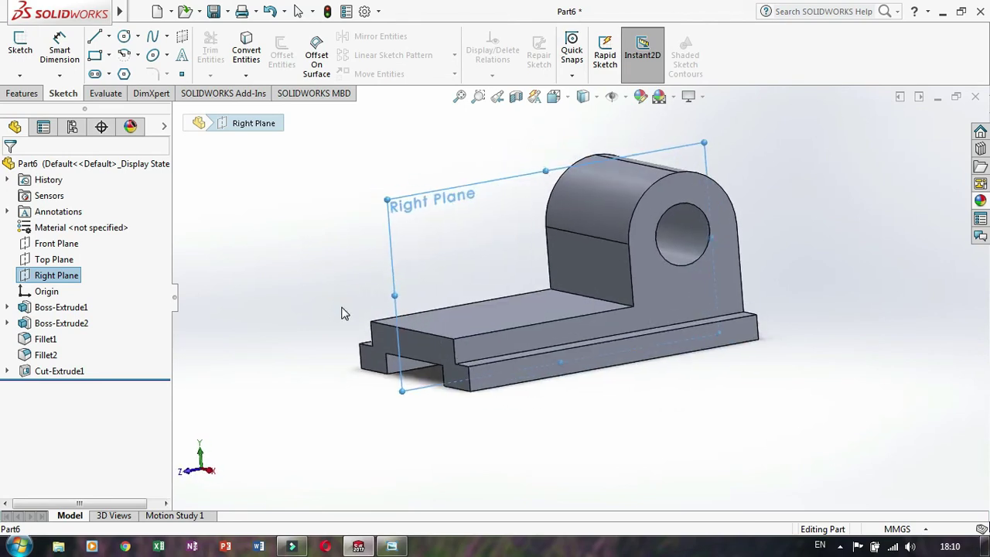
{"action": "left_click", "coordinate": [62, 276]}
{"action": "left_click", "coordinate": [64, 276]}
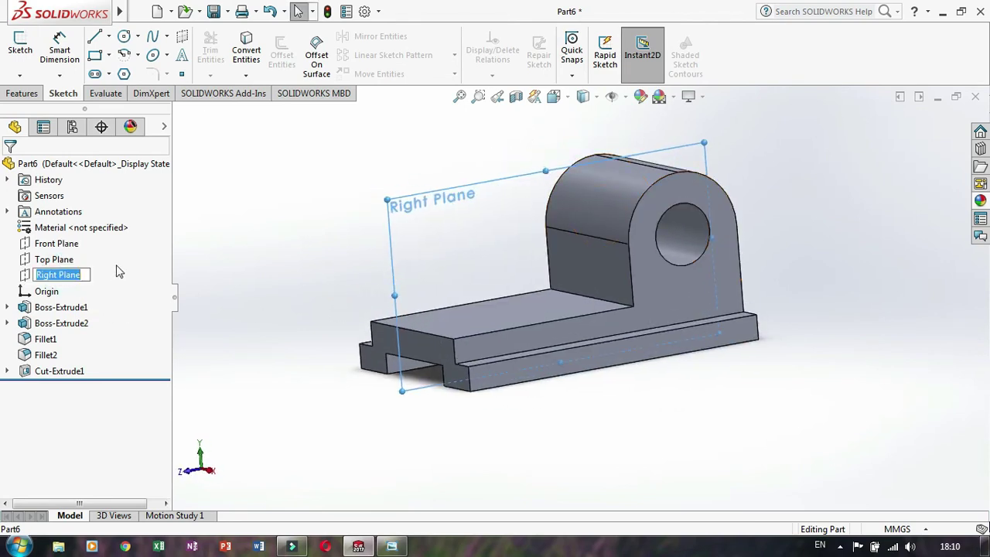
{"action": "right_click", "coordinate": [81, 280]}
{"action": "key", "text": "Escape"}
{"action": "key", "text": "Escape"}
{"action": "left_click", "coordinate": [104, 255]}
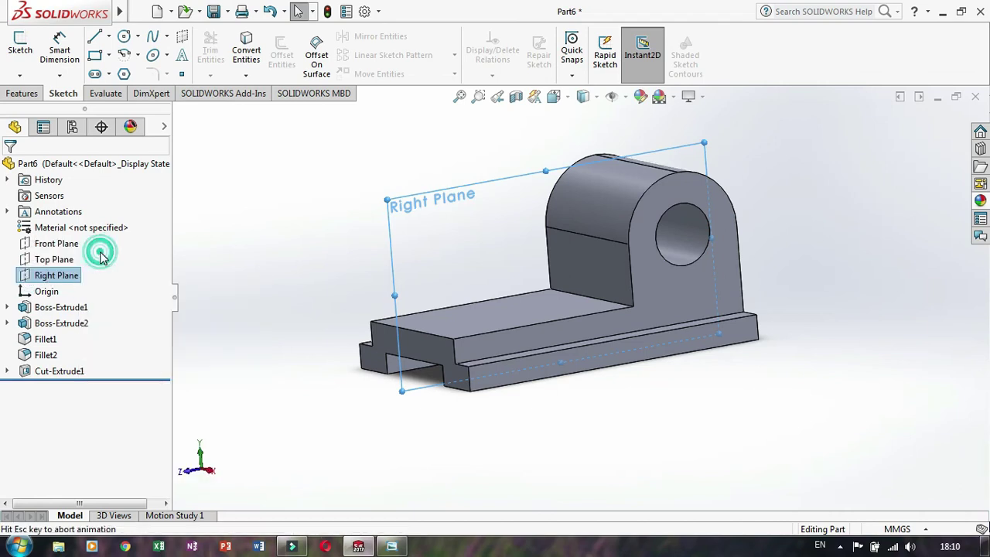
Step: Draw a slanted line from the base's left corner to a tangent point on the boss arc
{"action": "left_click", "coordinate": [96, 39]}
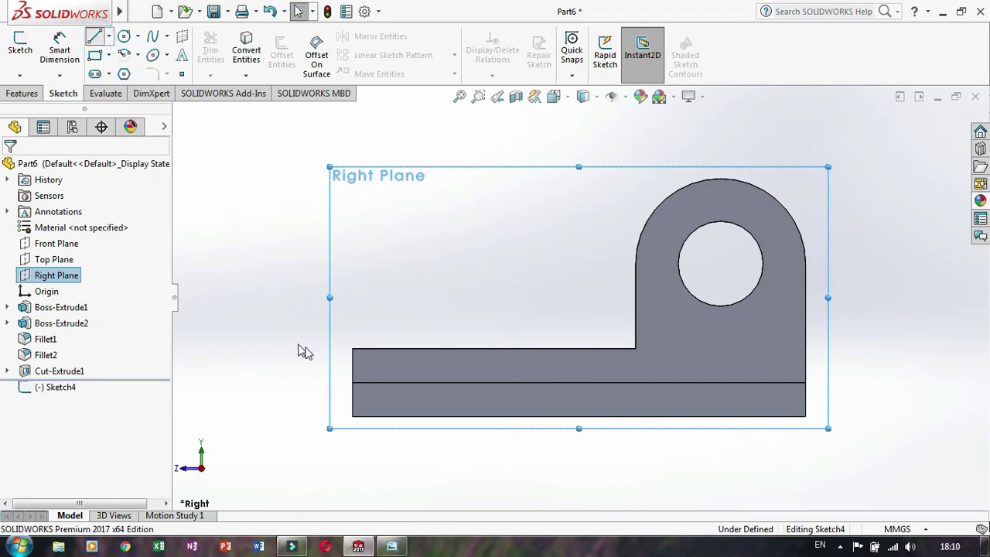
{"action": "left_click", "coordinate": [354, 350]}
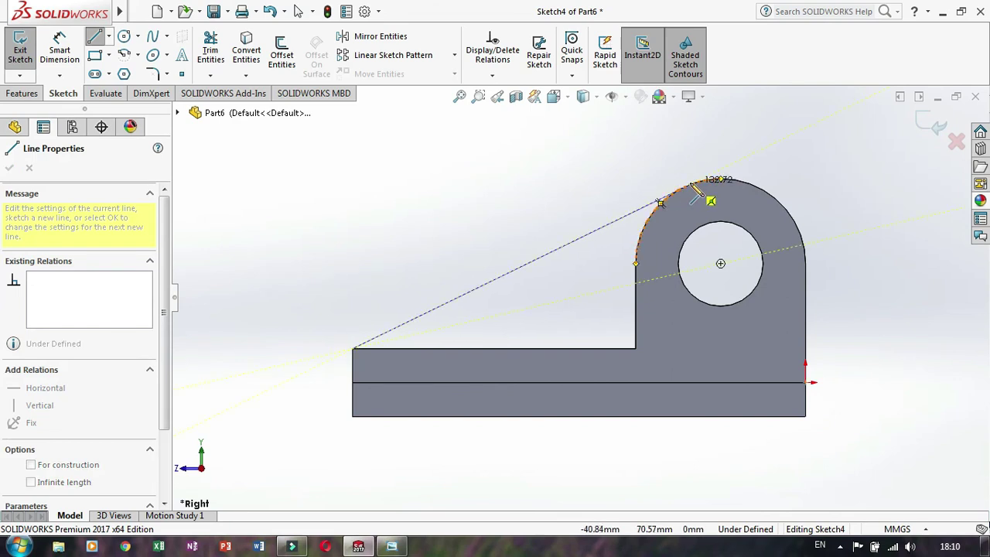
{"action": "left_click", "coordinate": [682, 190]}
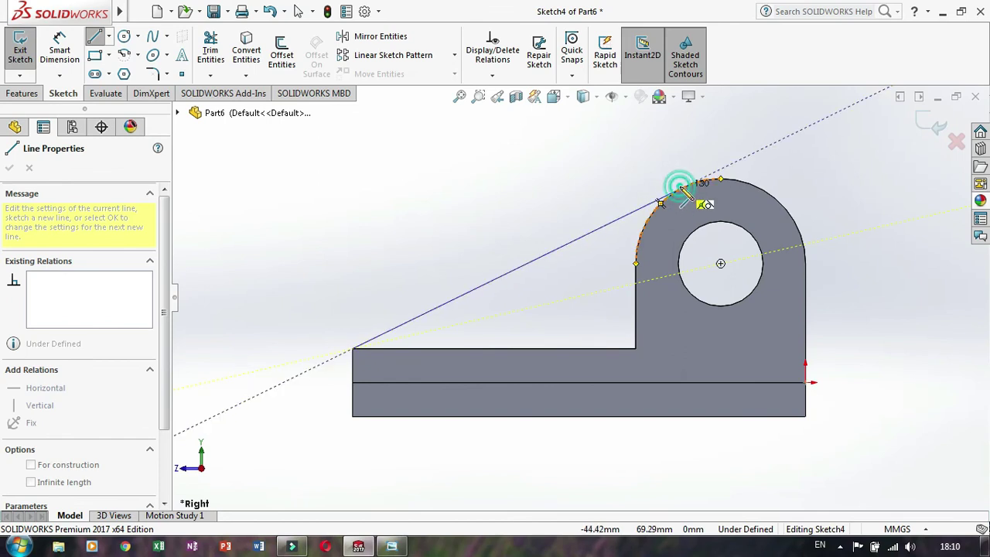
{"action": "left_click", "coordinate": [682, 190]}
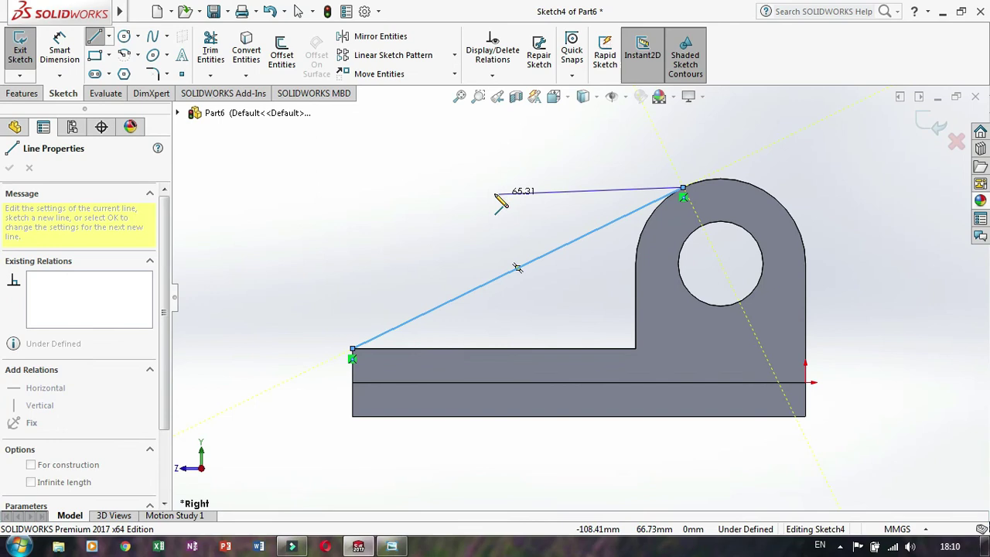
{"action": "right_click", "coordinate": [529, 211]}
{"action": "left_click", "coordinate": [531, 206]}
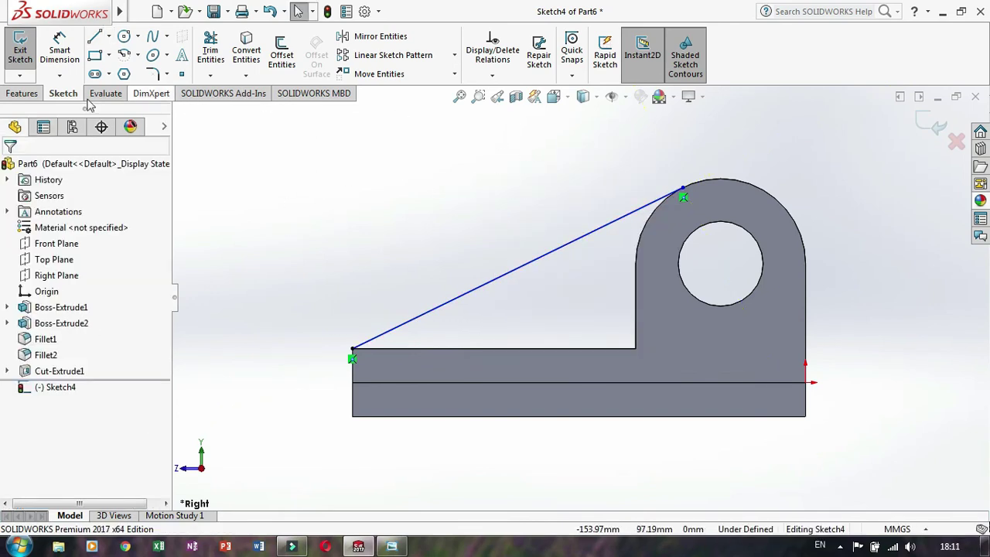
{"action": "left_click", "coordinate": [23, 93]}
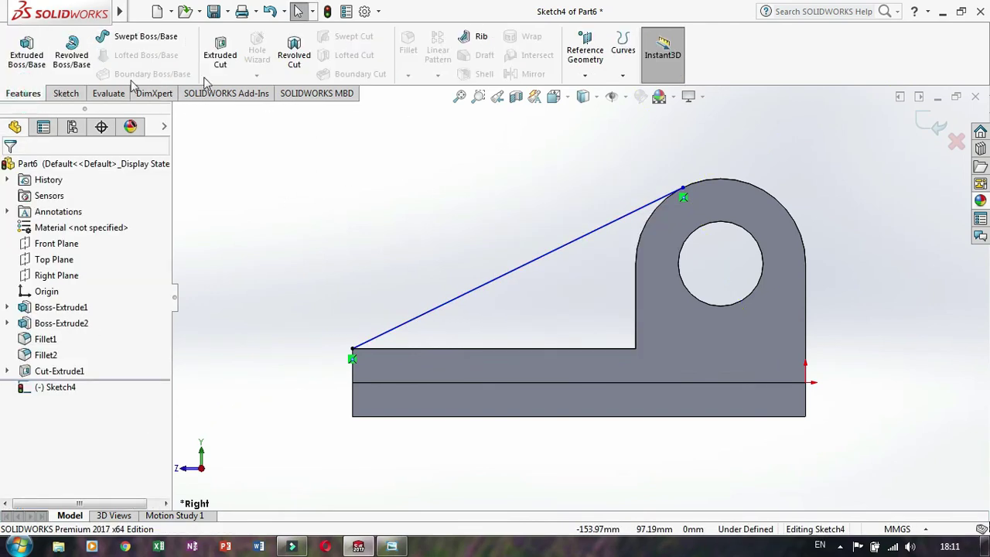
Step: Create a Rib from the line with 12 mm thickness
{"action": "left_click", "coordinate": [477, 39]}
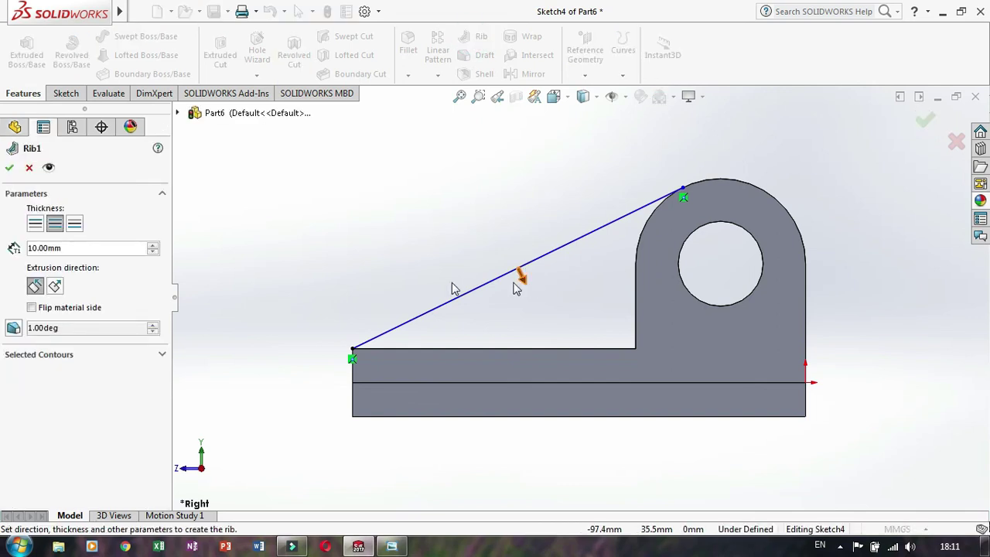
{"action": "left_click", "coordinate": [92, 248]}
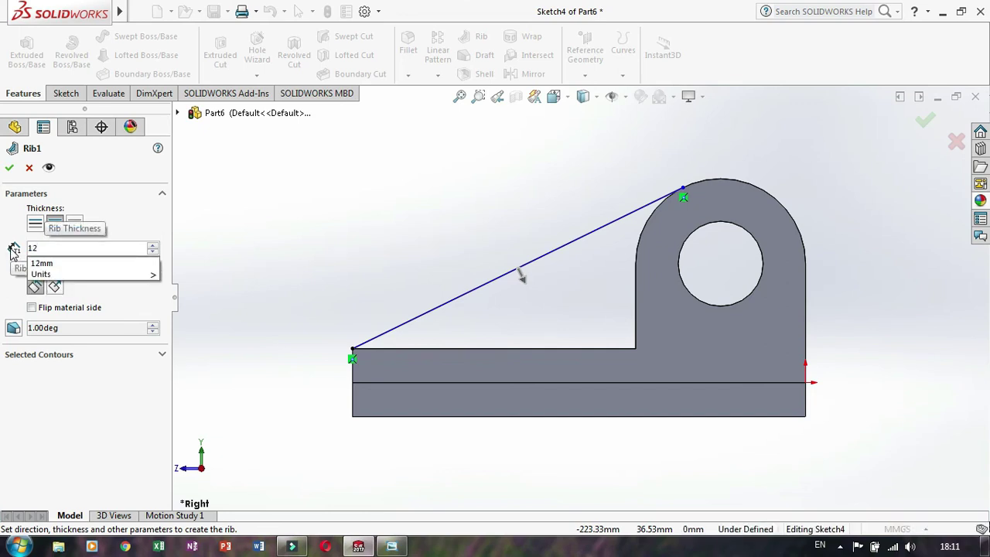
{"action": "key", "text": "Down"}
{"action": "key", "text": "Return"}
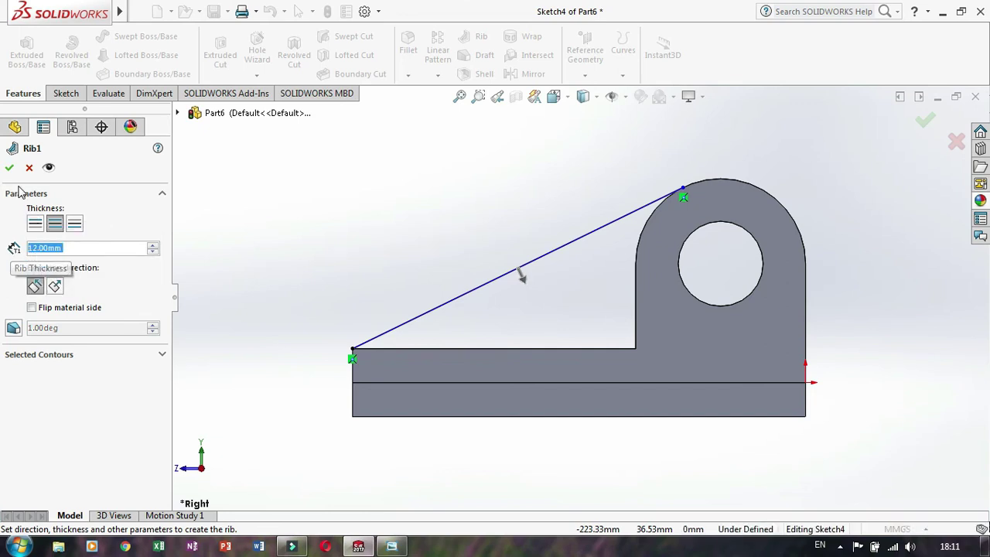
{"action": "left_click", "coordinate": [9, 167]}
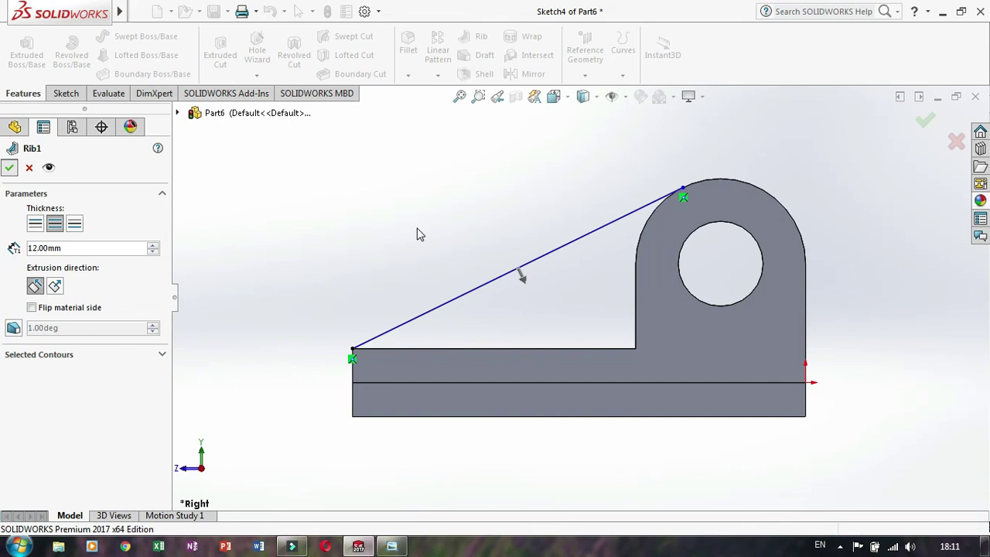
{"action": "mouse_move", "coordinate": [400, 245]}
{"action": "middle_mouse_down"}
{"action": "mouse_move", "coordinate": [453, 248]}
{"action": "mouse_move", "coordinate": [517, 276]}
{"action": "middle_mouse_up"}
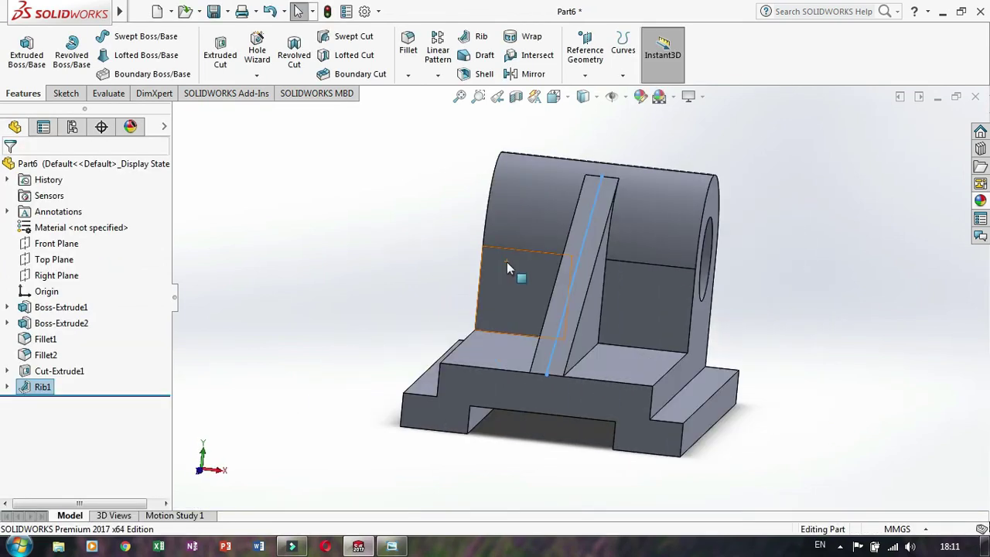
{"action": "left_click", "coordinate": [365, 289]}
{"action": "scroll", "coordinate": [690, 271], "scroll_direction": "down", "scroll_amount": 3}
{"action": "scroll", "coordinate": [690, 271], "scroll_direction": "up", "scroll_amount": 3}
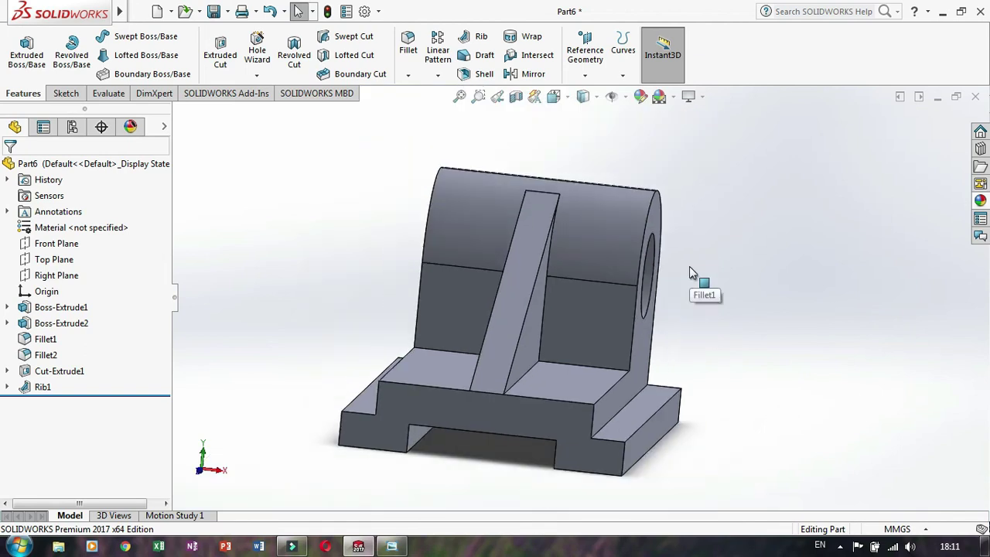
{"action": "scroll", "coordinate": [696, 305], "scroll_direction": "up", "scroll_amount": 1}
{"action": "mouse_move", "coordinate": [648, 300]}
{"action": "middle_mouse_down"}
{"action": "mouse_move", "coordinate": [593, 325]}
{"action": "mouse_move", "coordinate": [612, 402]}
{"action": "mouse_move", "coordinate": [634, 364]}
{"action": "mouse_move", "coordinate": [771, 316]}
{"action": "mouse_move", "coordinate": [792, 372]}
{"action": "mouse_move", "coordinate": [747, 413]}
{"action": "mouse_move", "coordinate": [586, 466]}
{"action": "mouse_move", "coordinate": [647, 507]}
{"action": "mouse_move", "coordinate": [722, 410]}
{"action": "mouse_move", "coordinate": [738, 434]}
{"action": "middle_mouse_up"}
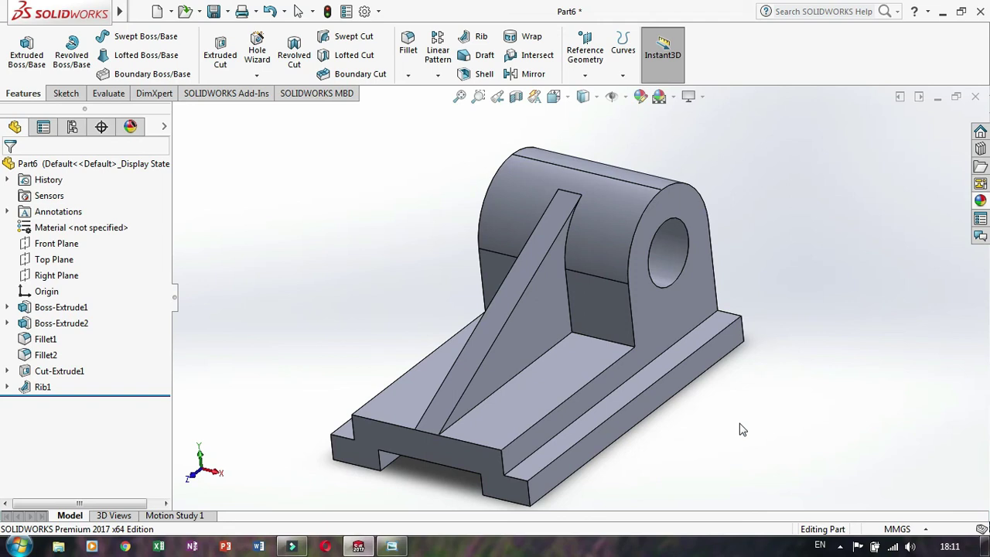
{"action": "key", "text": "ctrl+7"}
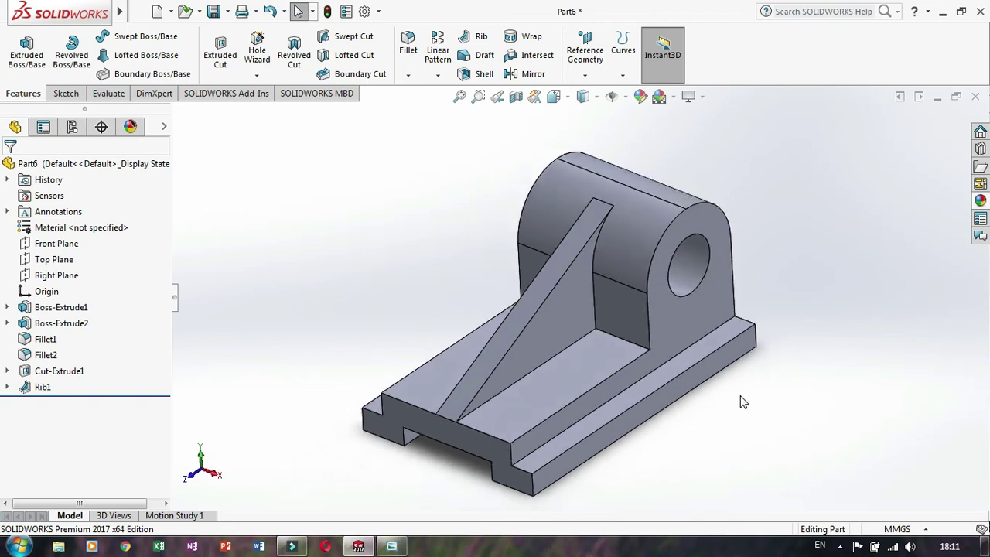